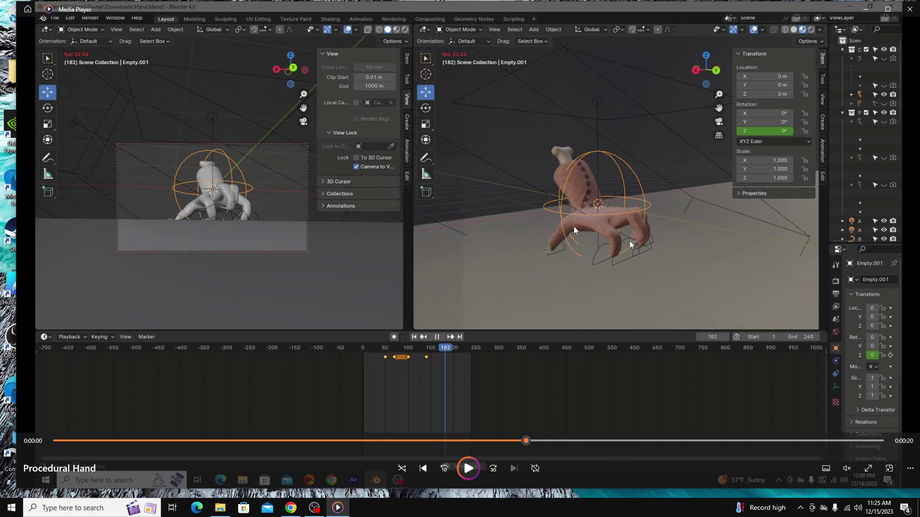
Scrub forward through the Procedural Hand preview video.
drag(525, 449, 542, 419)
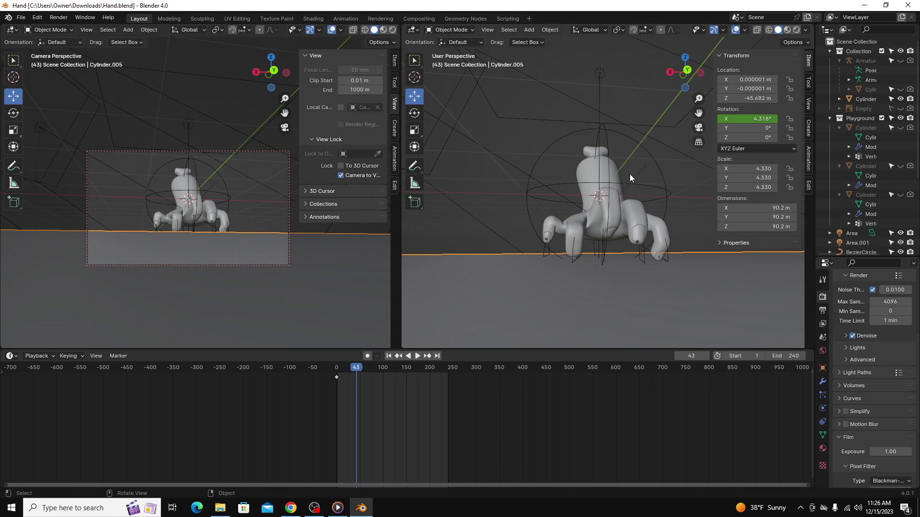
Switch to Blender and examine the hand's finger rig while playing the animation and scrubbing to frames 324 and 24.
middle_drag(576, 186, 548, 268)
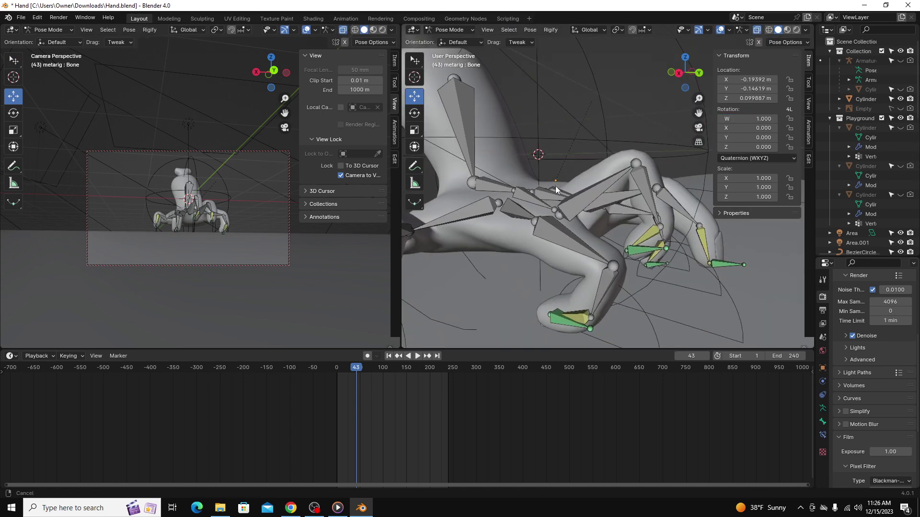
middle_drag(556, 186, 578, 186)
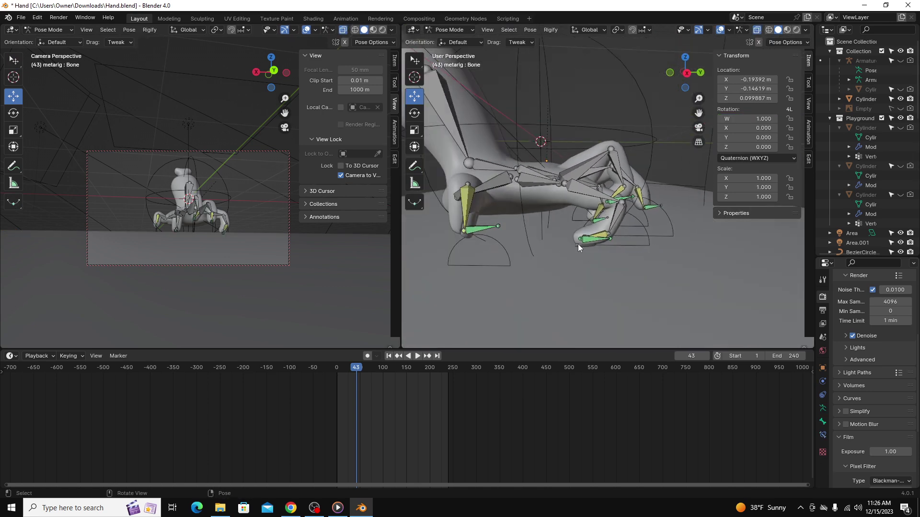
click(416, 356)
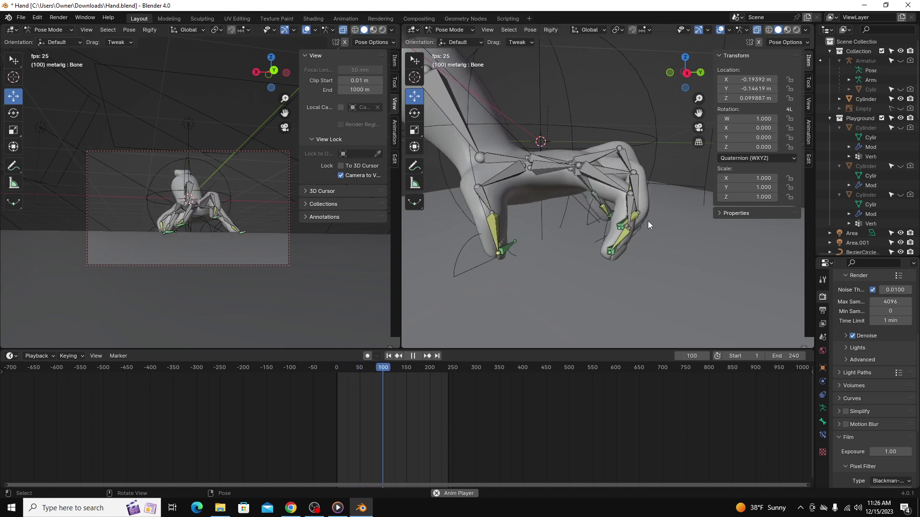
click(381, 373)
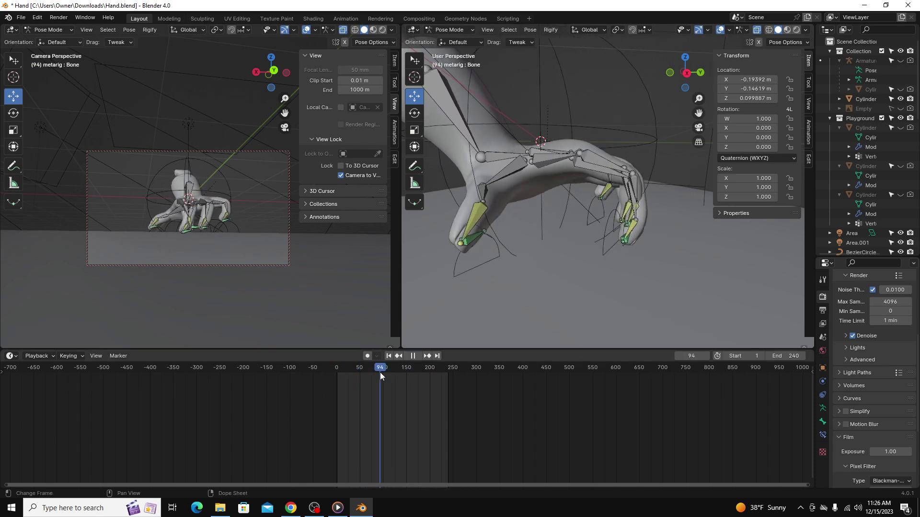
drag(380, 373, 486, 354)
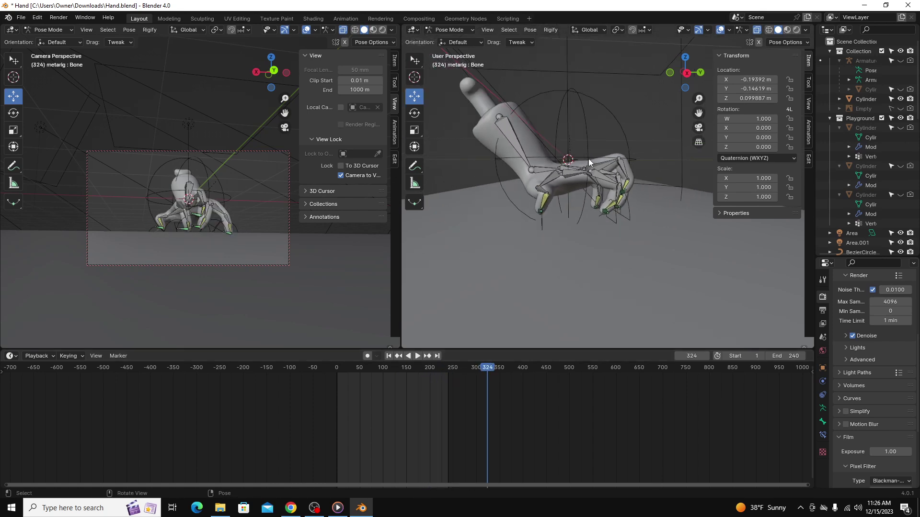
middle_drag(589, 159, 573, 173)
scroll(639, 203, up, 6)
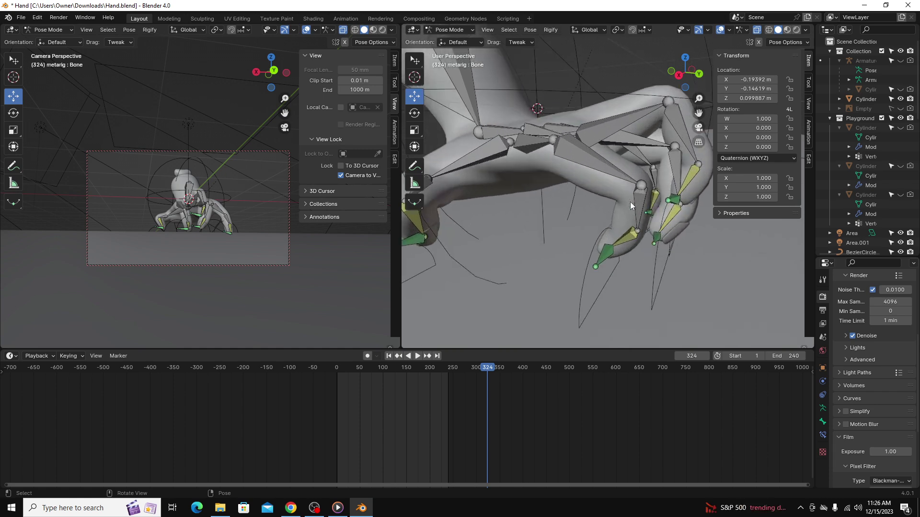
mouse_move(353, 372)
mouse_down()
mouse_move(327, 373)
mouse_move(511, 347)
mouse_move(348, 373)
mouse_up()
scroll(466, 119, down, 4)
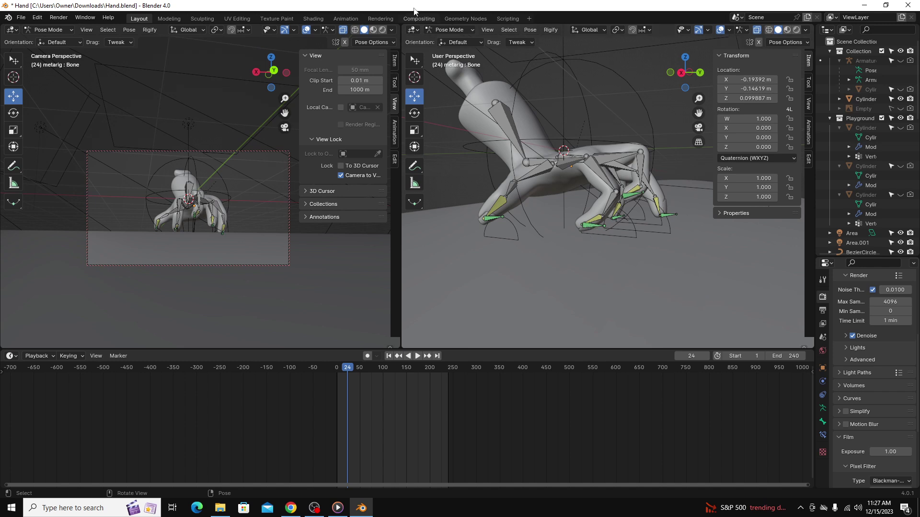
Switch the metarig to Object Mode and show the hand and its stitches up close in Material Preview shading.
click(450, 30)
click(453, 42)
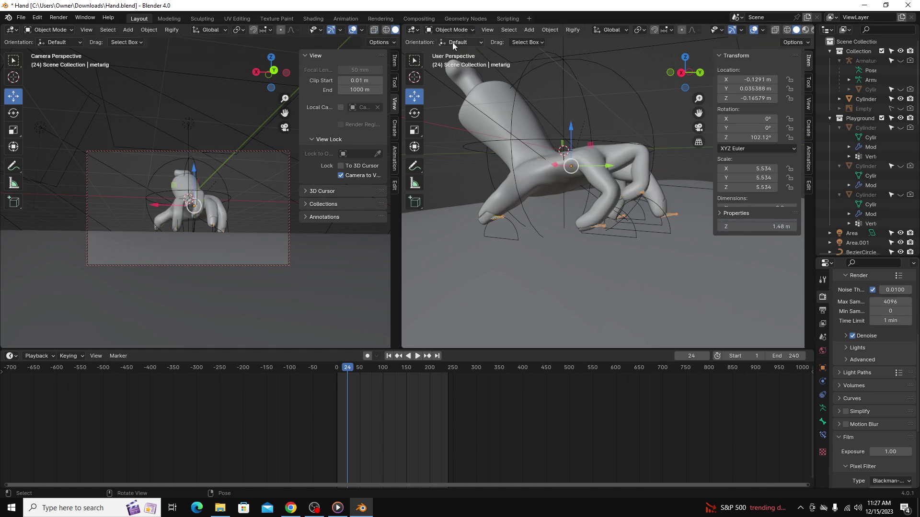
middle_drag(608, 243, 562, 254)
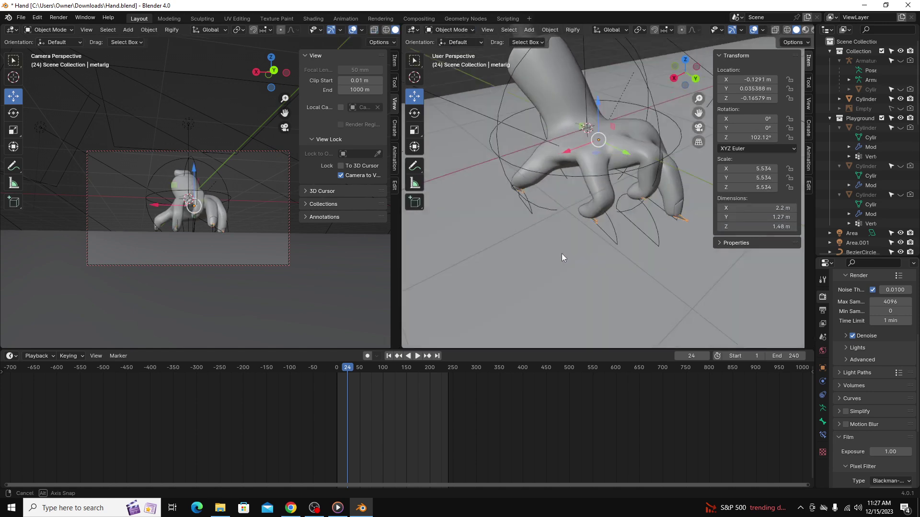
click(805, 30)
scroll(583, 173, down, 5)
middle_drag(583, 173, 636, 174)
scroll(553, 261, up, 4)
scroll(572, 231, up, 5)
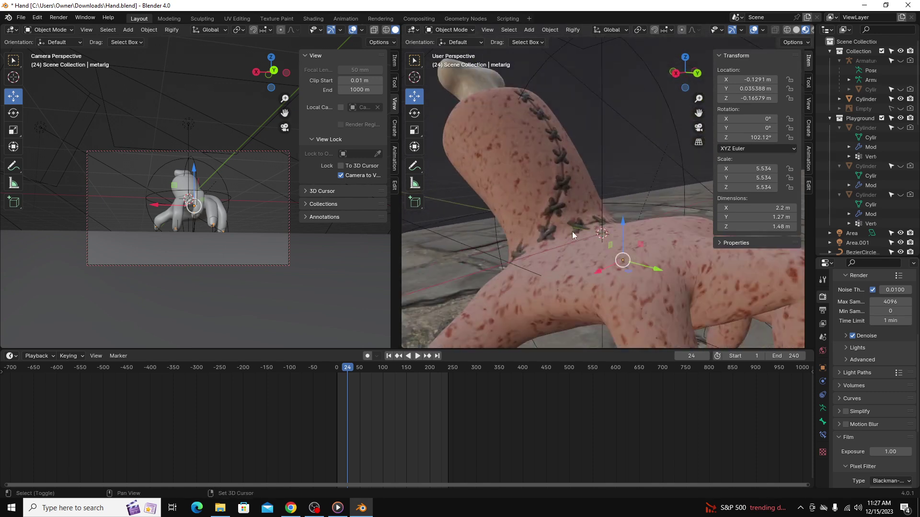
middle_drag(572, 232, 590, 206)
scroll(602, 231, up, 5)
scroll(573, 187, down, 5)
Put the metarig in Pose Mode and examine the finger bones and fingertip control bones from several angles.
key(ctrl+Tab)
scroll(587, 208, up, 5)
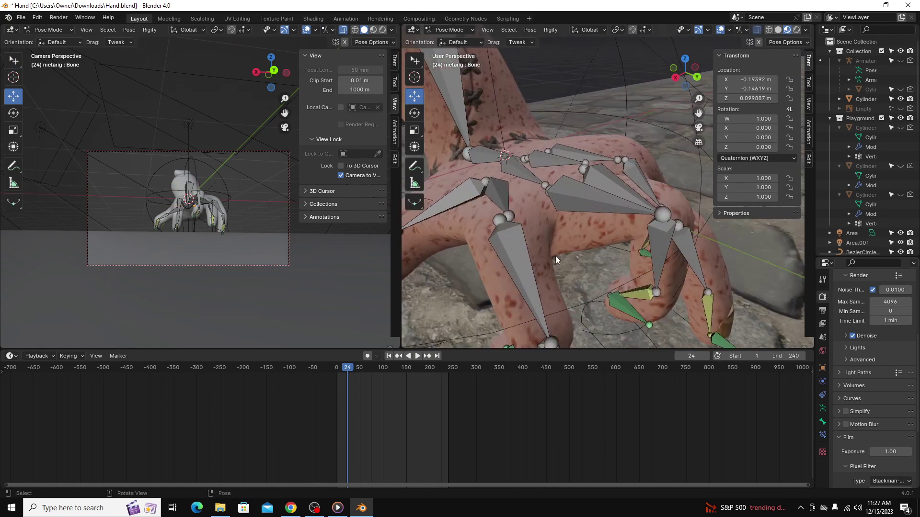
shift+middle_drag(556, 256, 563, 218)
scroll(590, 218, down, 5)
scroll(590, 218, down, 2)
scroll(614, 217, up, 7)
scroll(614, 216, down, 1)
scroll(563, 218, down, 3)
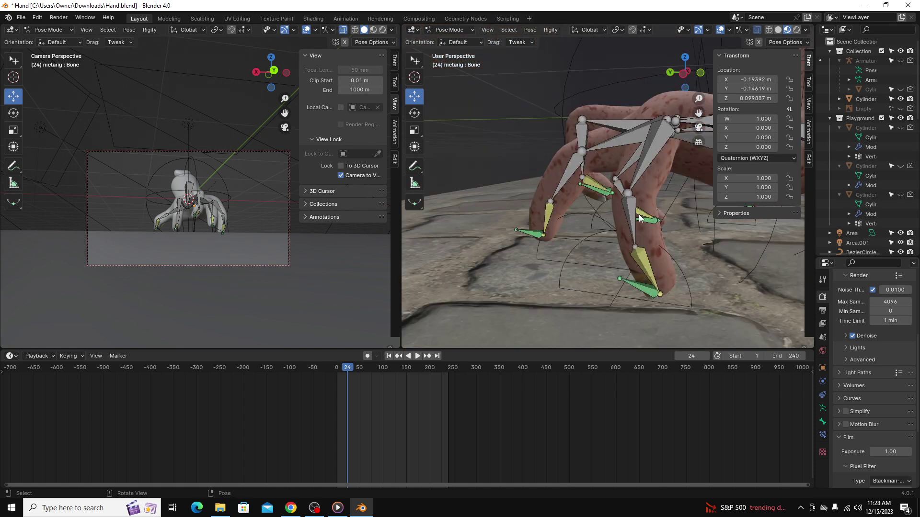
middle_drag(640, 235, 543, 230)
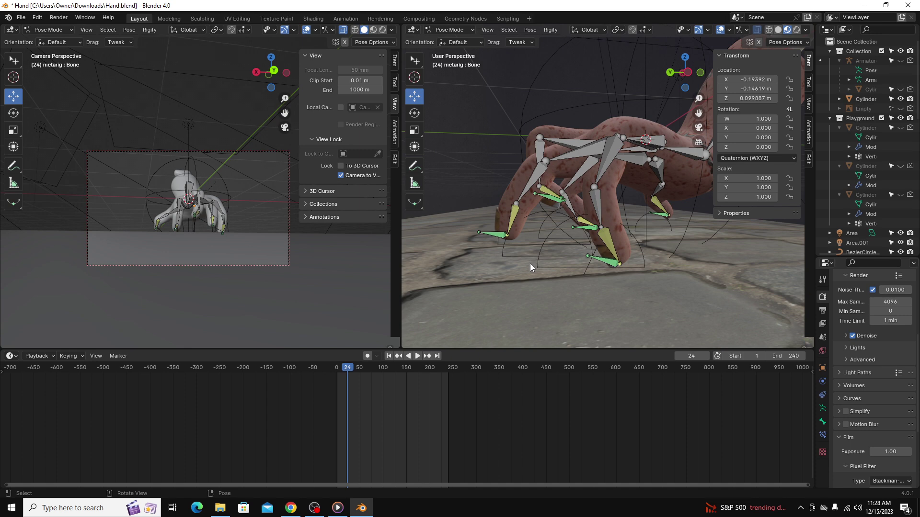
middle_drag(530, 263, 578, 312)
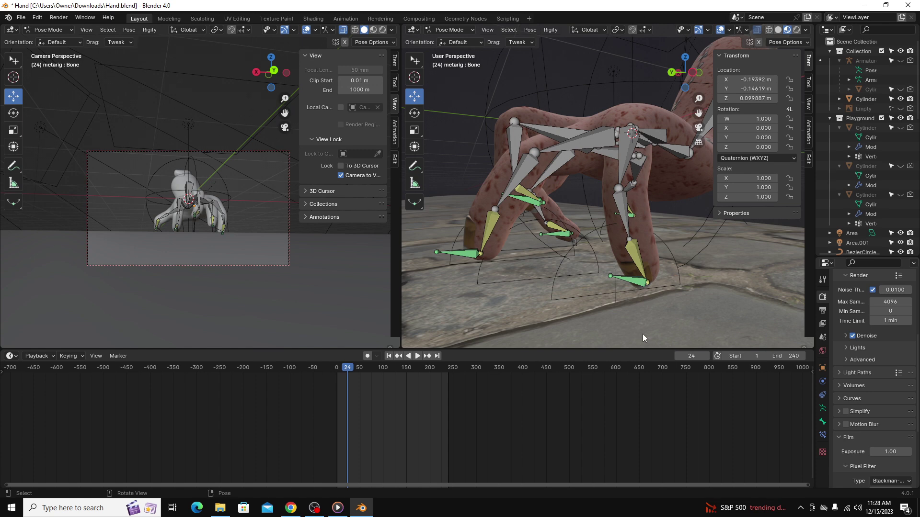
middle_drag(505, 212, 587, 244)
scroll(623, 256, up, 4)
Select the green control bone at one fingertip, inspect it relative to the other fingers, and clear the selection.
click(587, 246)
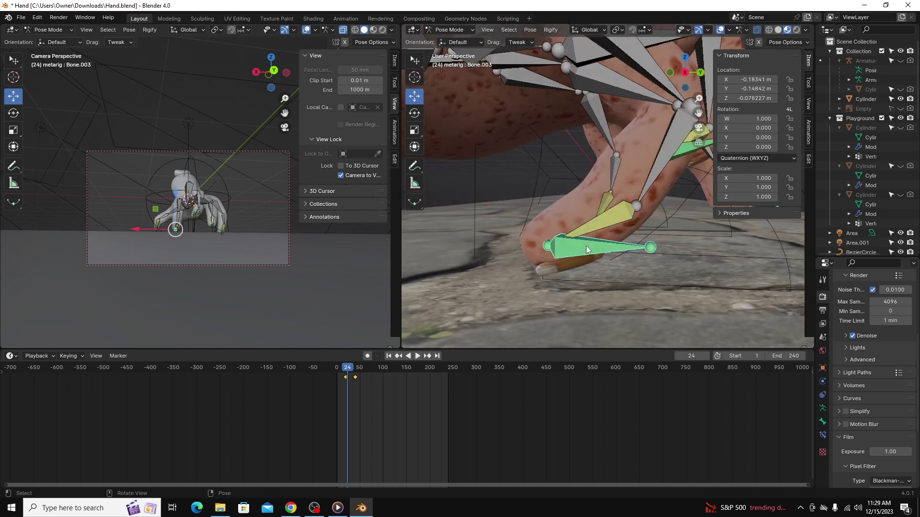
shift+middle_drag(670, 255, 648, 263)
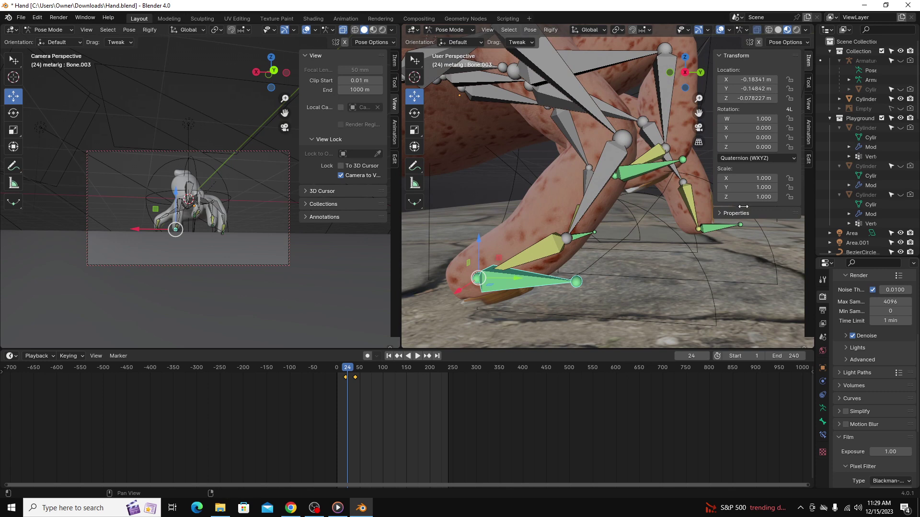
middle_drag(462, 195, 668, 210)
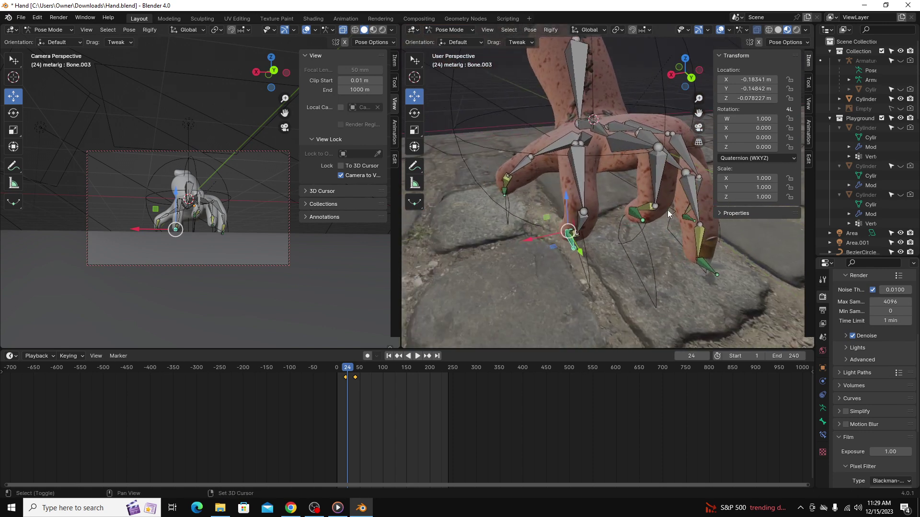
middle_drag(654, 253, 642, 247)
click(642, 248)
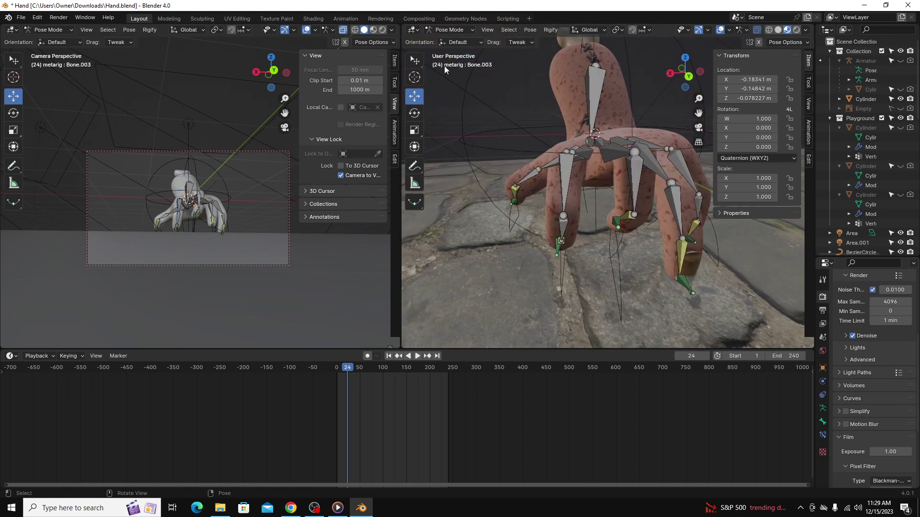
Activate the select tool and scrub the timeline to frame 44 to examine how the fingers step.
click(415, 61)
middle_drag(492, 152, 602, 216)
scroll(603, 216, down, 3)
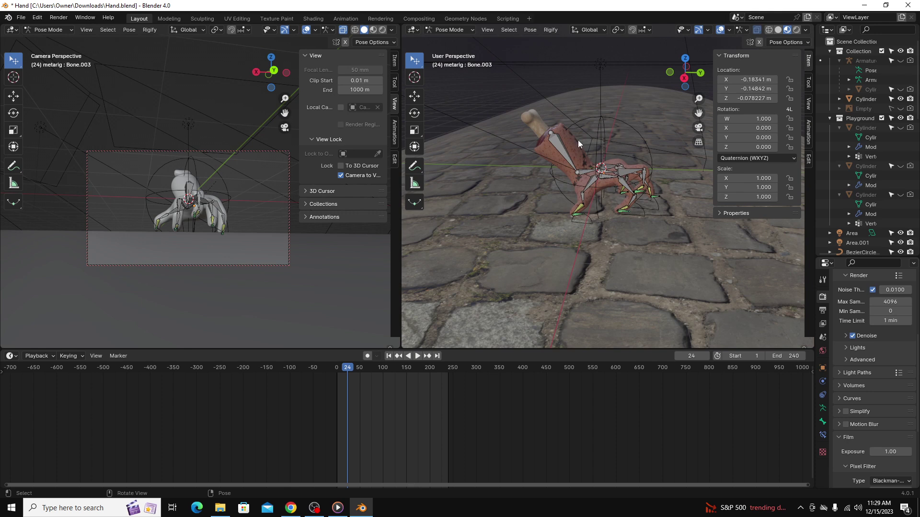
scroll(578, 140, up, 5)
mouse_move(342, 368)
mouse_down()
mouse_move(377, 370)
mouse_move(357, 370)
mouse_up()
middle_drag(459, 264, 814, 283)
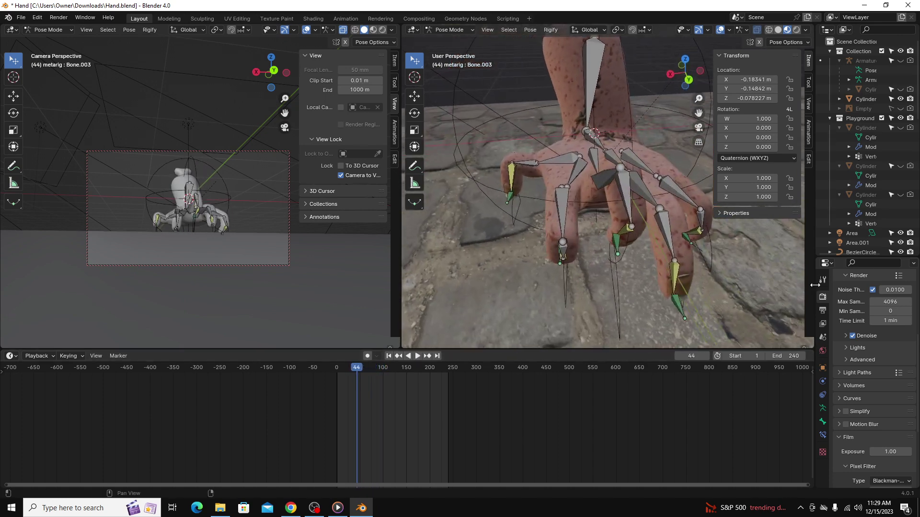
Return to Object Mode and rotate the spherical empty around the hand 40.6° about the global Z axis.
click(446, 32)
click(448, 41)
scroll(623, 162, down, 2)
click(507, 154)
click(414, 129)
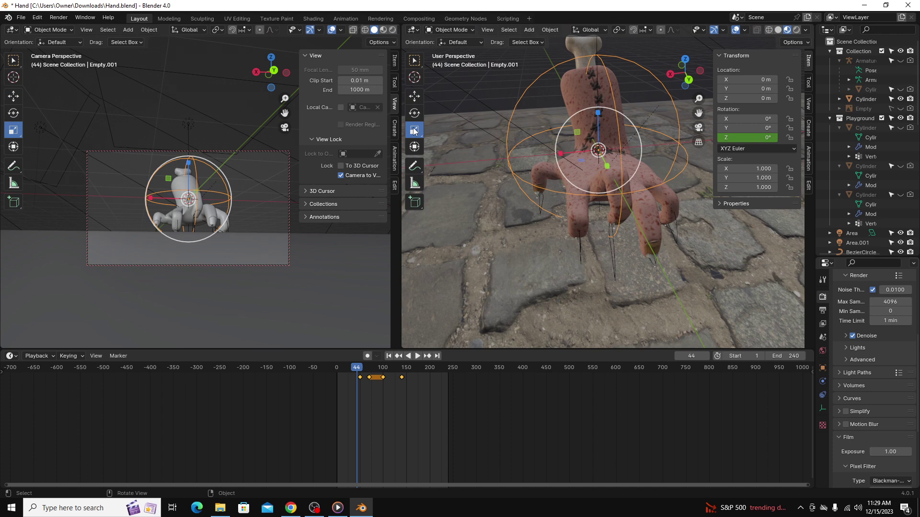
click(415, 113)
mouse_move(596, 165)
mouse_down()
mouse_move(617, 158)
mouse_move(607, 174)
mouse_up()
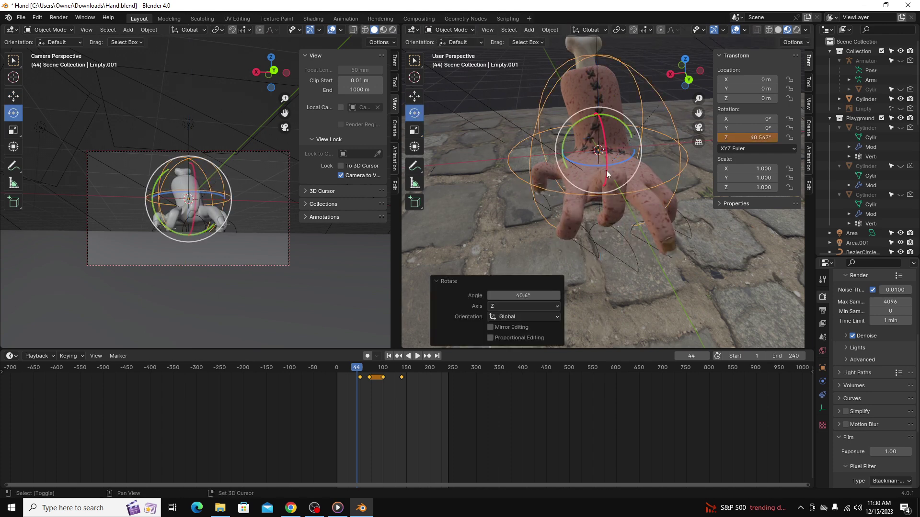
Review the empty's keyframed rotation by scrubbing and playing the animation, stopping at frame 65.
mouse_move(357, 369)
mouse_down()
mouse_move(347, 374)
mouse_move(411, 376)
mouse_move(365, 381)
mouse_up()
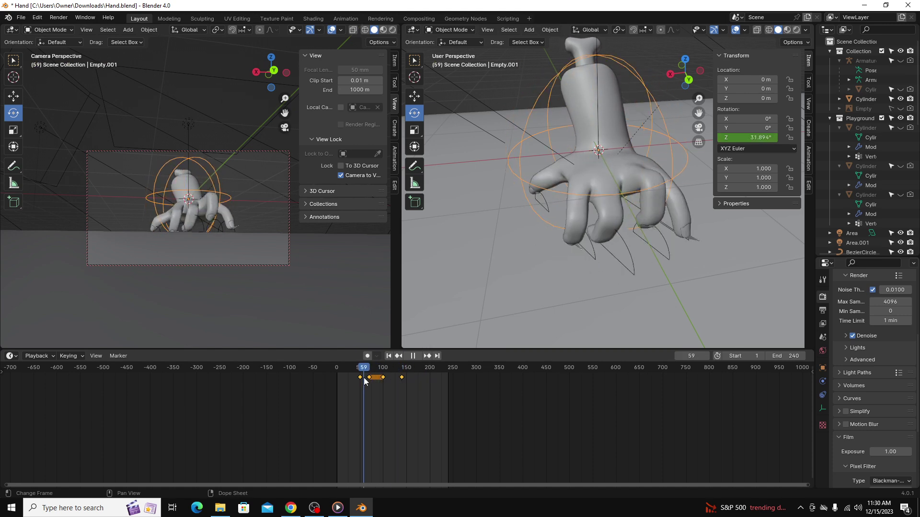
key(space)
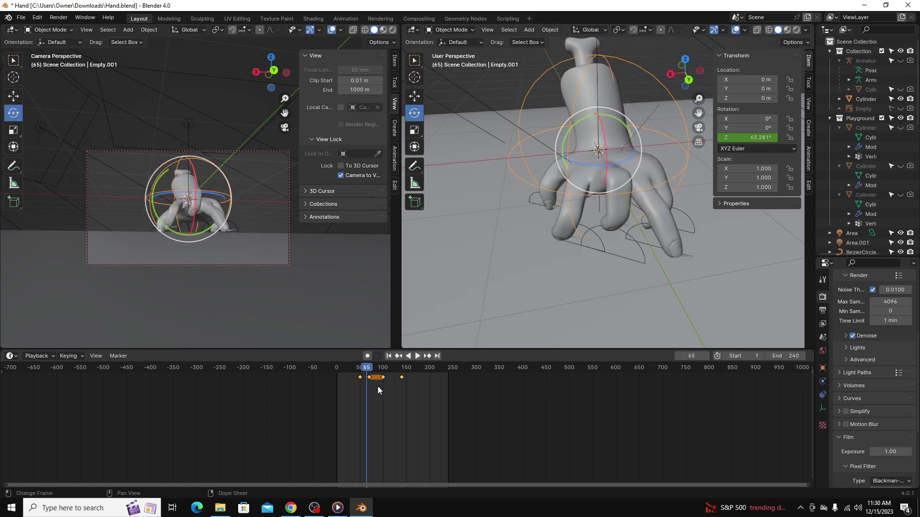
middle_drag(553, 174, 556, 259)
In the copied hand file, add a Human (Meta-Rig) armature and move it about -1.85 m along X, beside the hand.
mouse_move(291, 507)
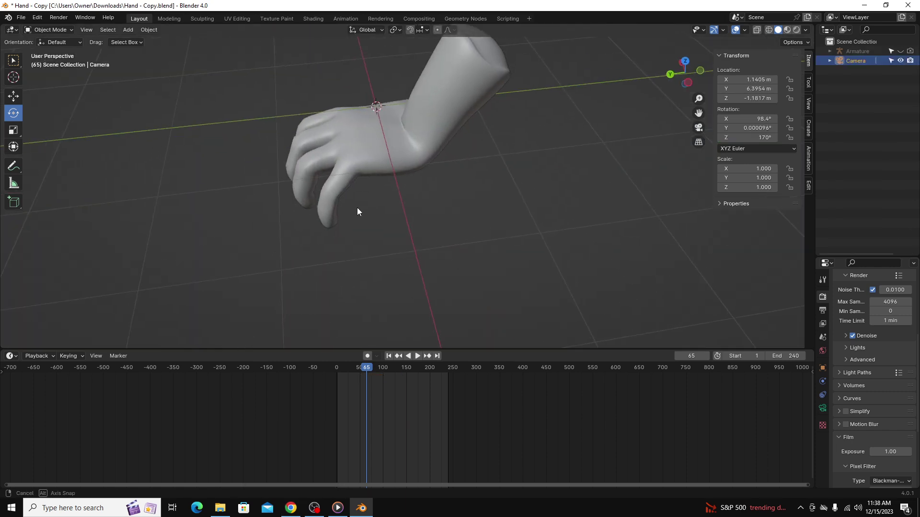
middle_drag(357, 208, 427, 180)
middle_drag(515, 190, 502, 186)
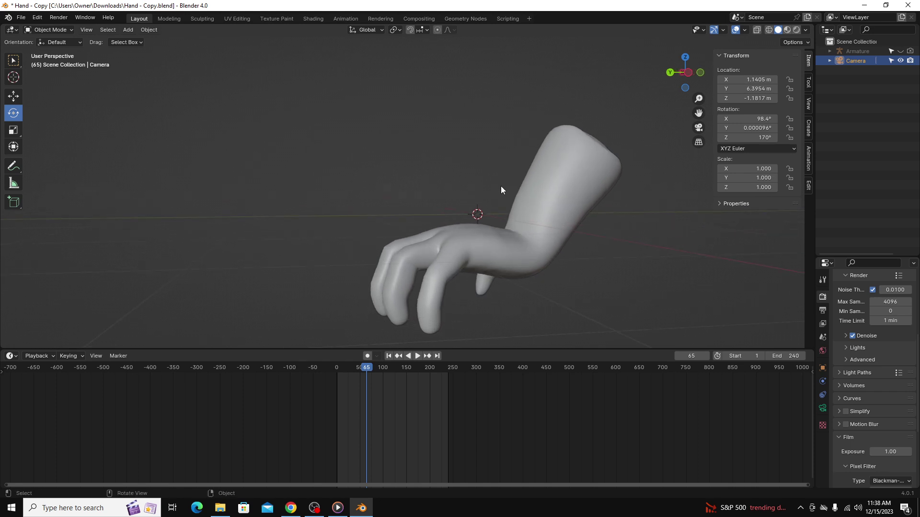
key(shift+a)
mouse_move(505, 254)
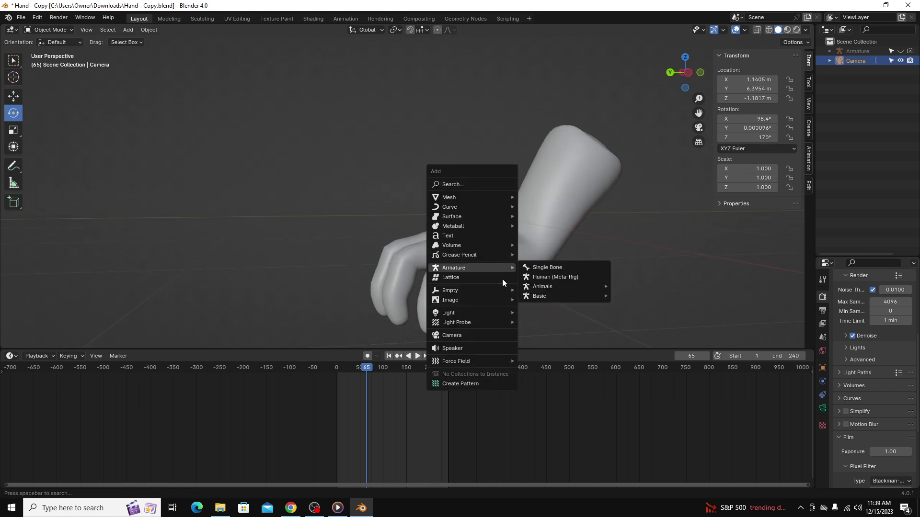
mouse_move(499, 269)
click(551, 278)
middle_drag(478, 238, 139, 133)
click(13, 96)
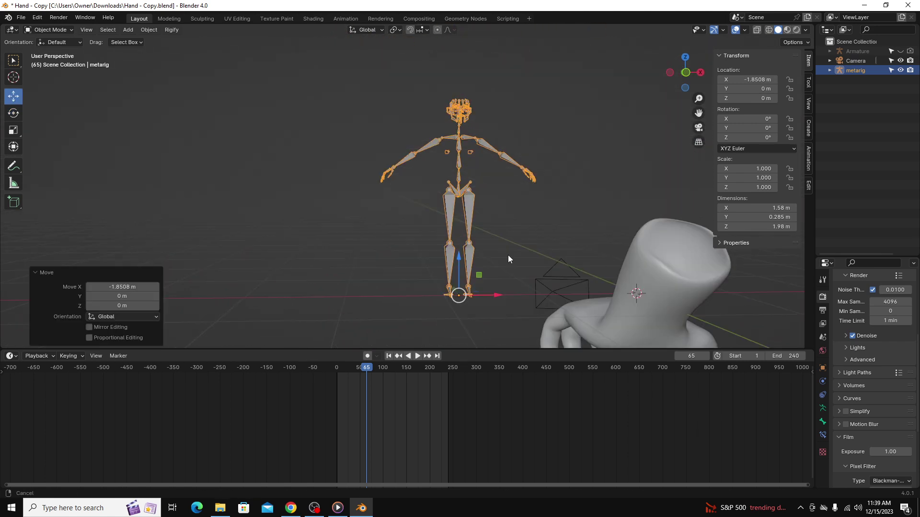
In Edit Mode, delete all metarig bones except the left upper arm, forearm and hand bones.
scroll(504, 249, up, 1)
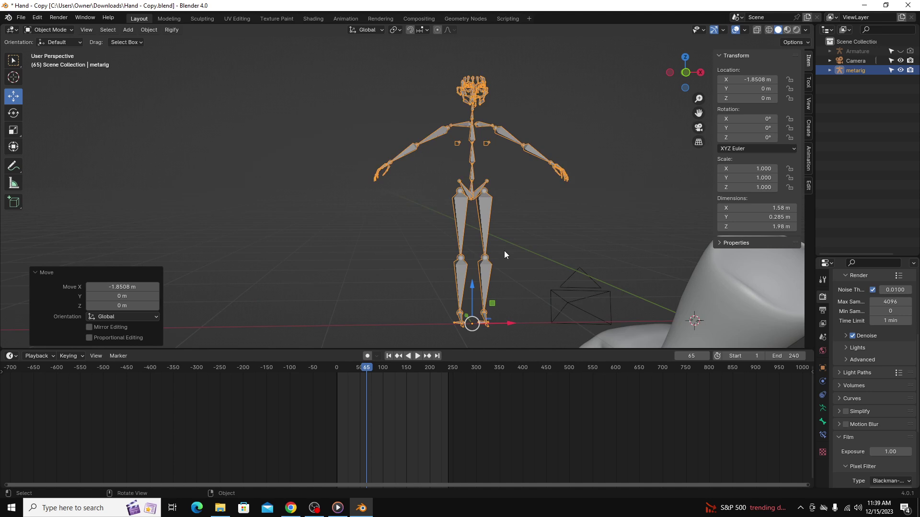
key(Tab)
middle_drag(496, 238, 470, 214)
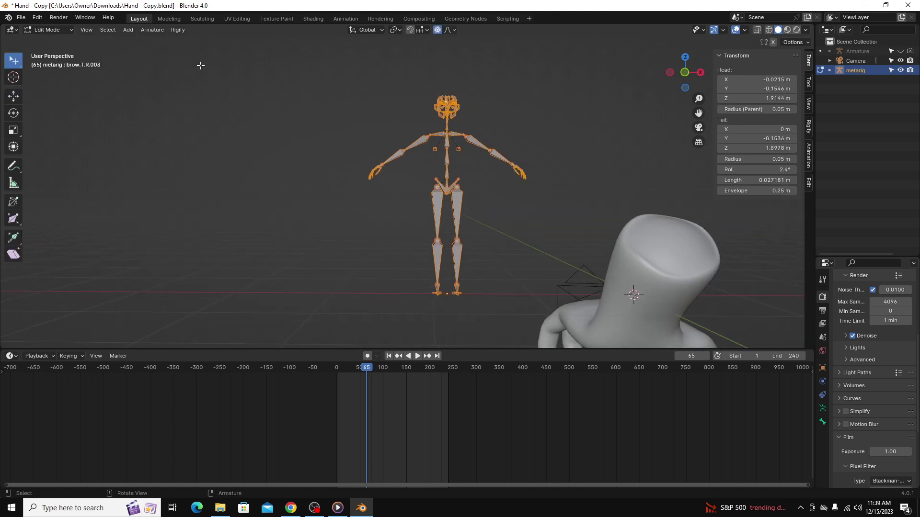
drag(14, 64, 86, 83)
key(x)
click(489, 329)
Delete the left upper arm bone, keeping the forearm and hand bones.
click(478, 144)
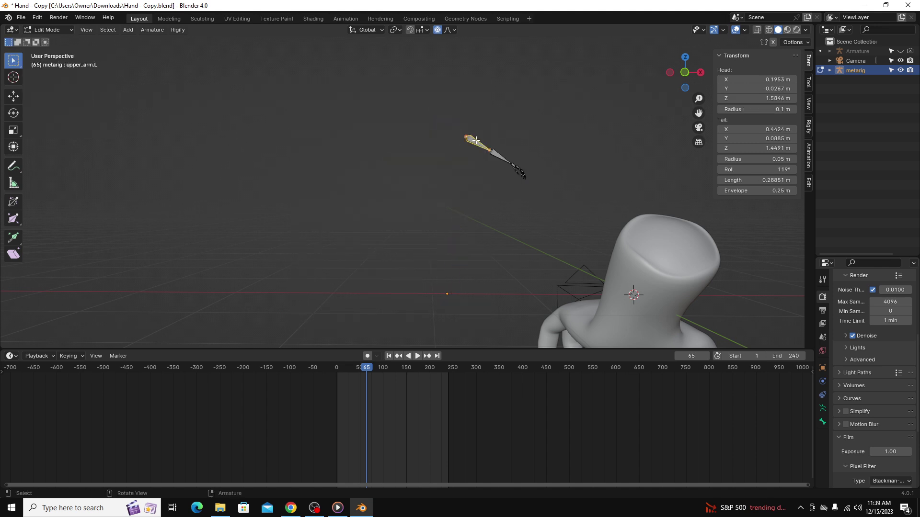
key(x)
click(478, 143)
scroll(580, 156, up, 5)
shift+middle_drag(580, 156, 637, 215)
scroll(536, 181, down, 6)
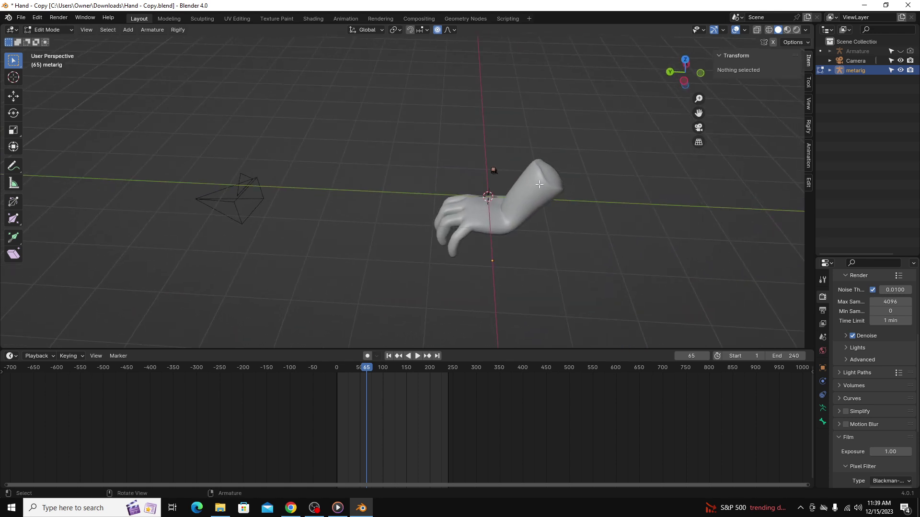
Return to Object Mode and set the metarig's origin to Center of Mass (Volume).
scroll(501, 184, up, 4)
key(Tab)
middle_drag(590, 155, 551, 157)
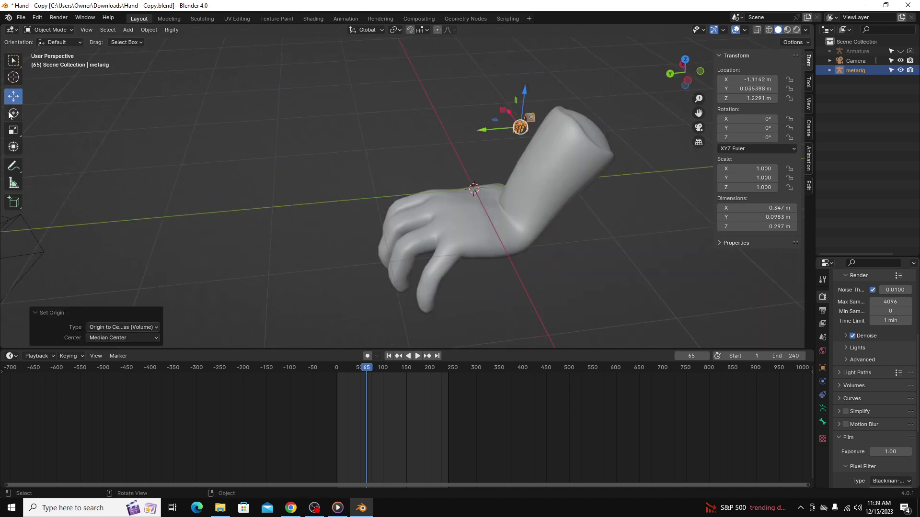
Rotate the metarig 90° about the global Z axis.
click(13, 113)
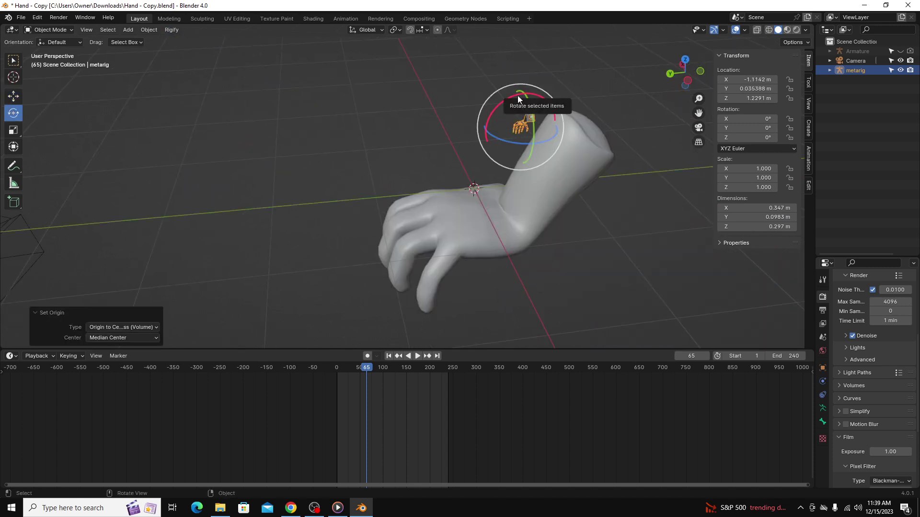
key(r)
key(z)
key(9)
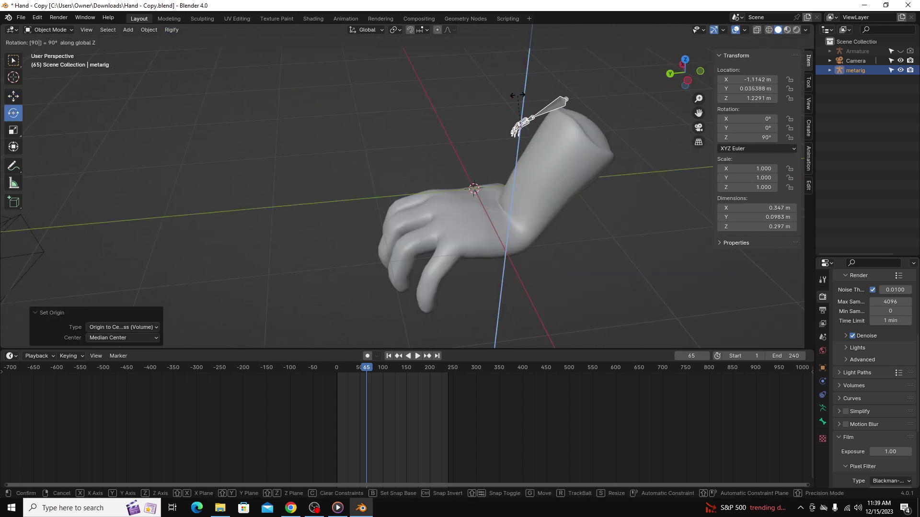
key(Return)
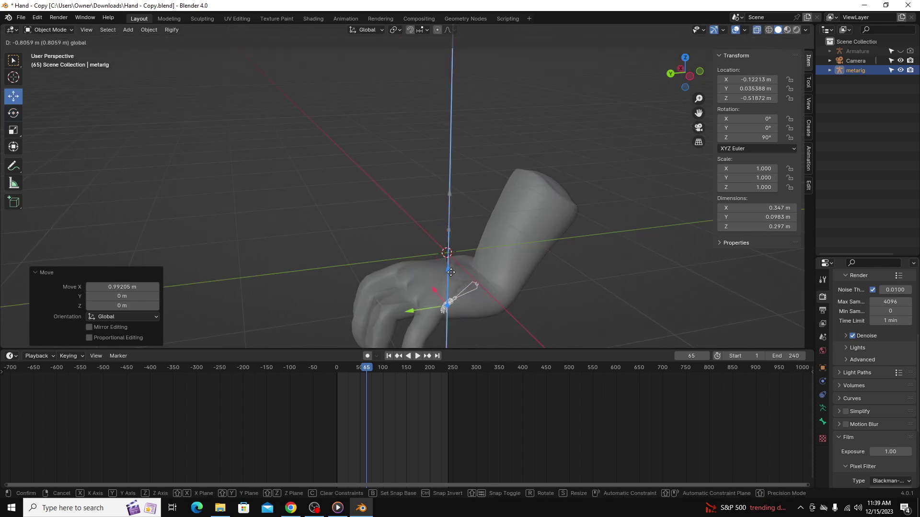
Lower the metarig about 0.83 m along Z into the hand and scale it up uniformly to about 7.245.
drag(451, 272, 451, 274)
middle_drag(451, 275, 495, 293)
key(s)
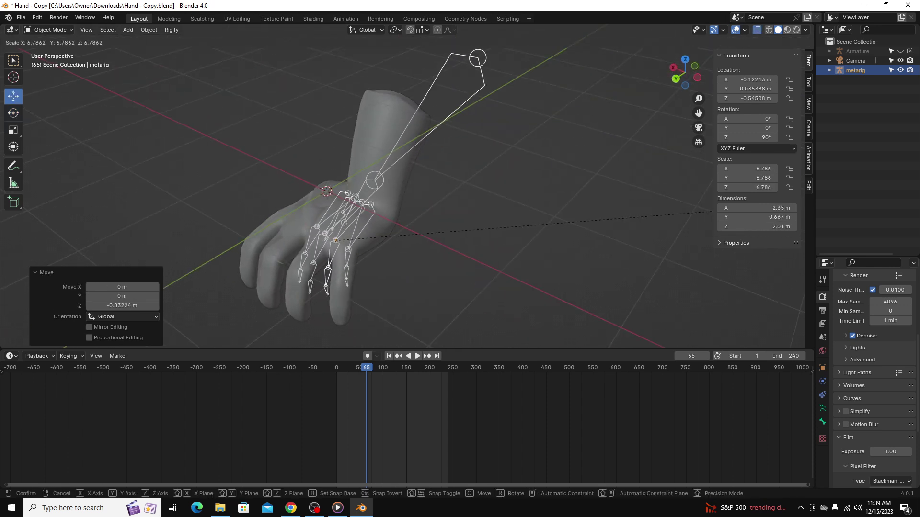
click(734, 208)
middle_drag(547, 207, 457, 195)
In Edit Mode from the back view, fit the pinky bone joints inside the model's pinky finger.
key(Tab)
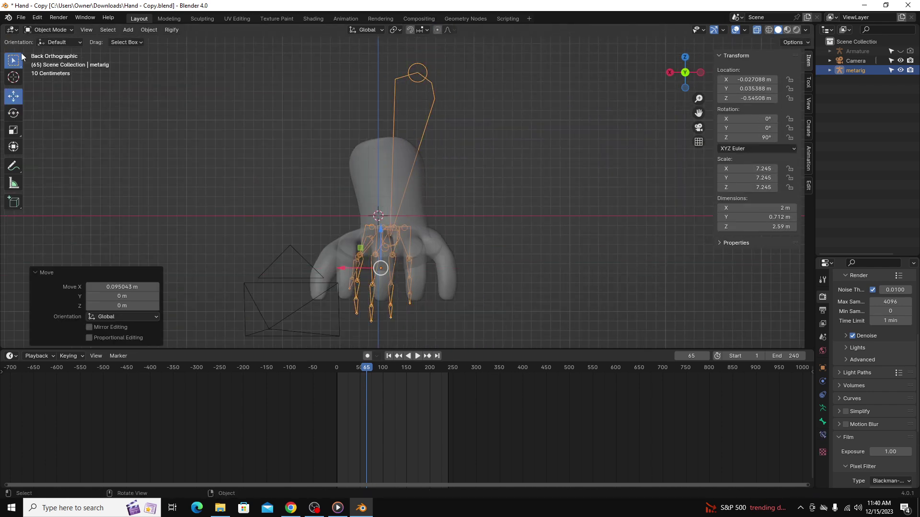
key(Tab)
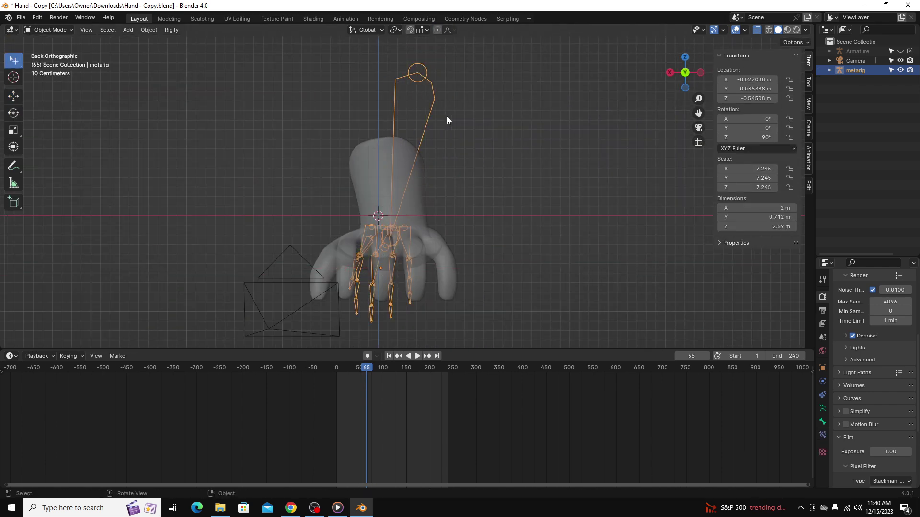
key(Tab)
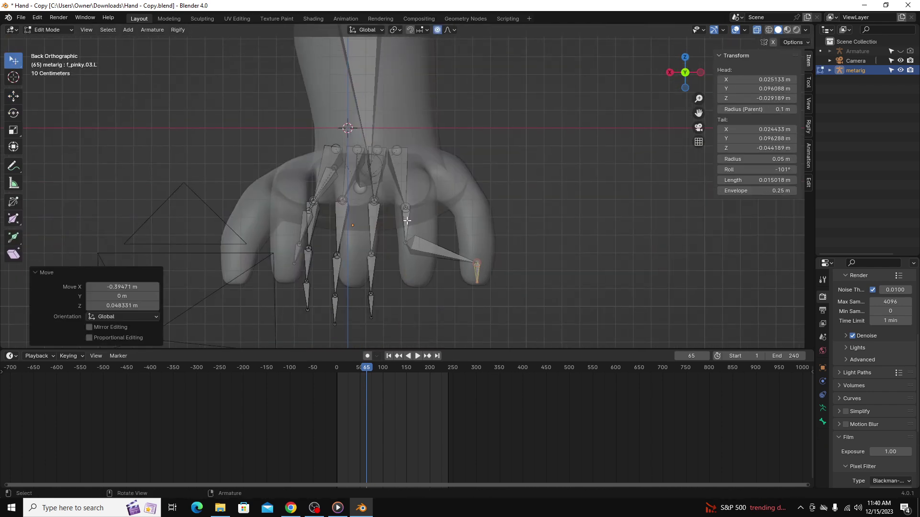
drag(405, 243, 472, 202)
drag(406, 208, 432, 154)
drag(406, 207, 432, 154)
drag(477, 263, 475, 245)
Fit the ring and middle finger joints inside their matching fingers in the back view.
drag(371, 317, 419, 231)
drag(371, 254, 418, 190)
drag(374, 200, 398, 163)
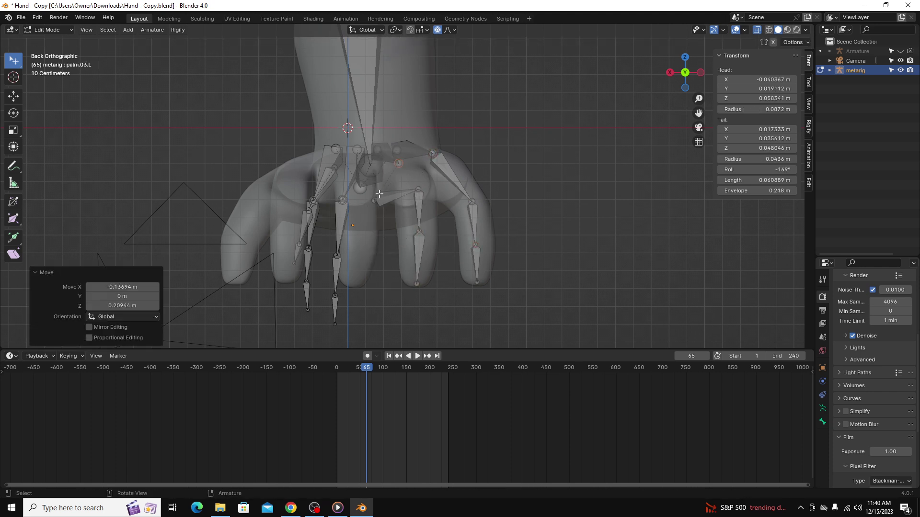
drag(335, 294, 356, 235)
drag(337, 255, 358, 202)
drag(342, 197, 353, 157)
Fit the thumb and index finger joints inside the model's thumb and index finger in the back view.
drag(245, 274, 234, 279)
drag(300, 244, 241, 233)
drag(308, 211, 259, 188)
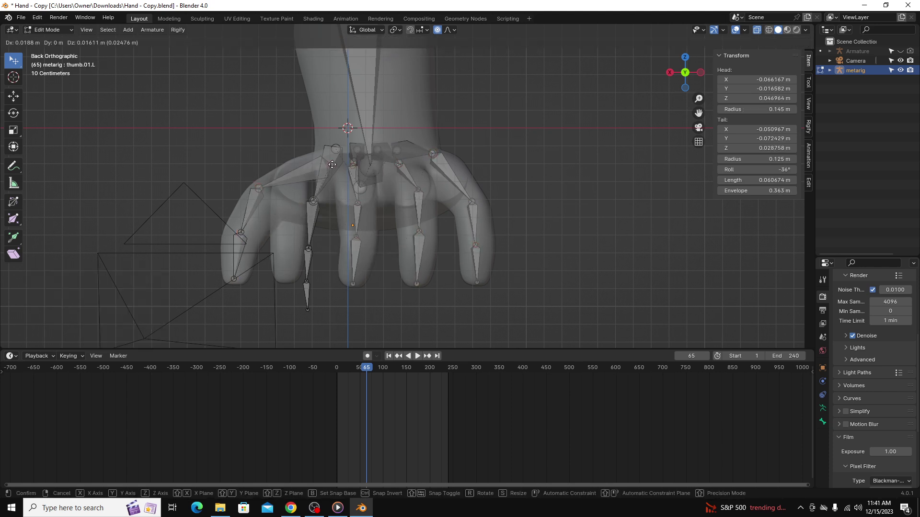
drag(334, 168, 325, 155)
drag(307, 310, 289, 278)
drag(307, 282, 290, 230)
drag(292, 192, 291, 192)
In the left view, move the pinky's joints forward along Y toward the front of the hand.
middle_drag(402, 220, 312, 256)
drag(587, 166, 597, 144)
key(ctrl+KP_3)
drag(580, 279, 437, 274)
drag(580, 234, 435, 230)
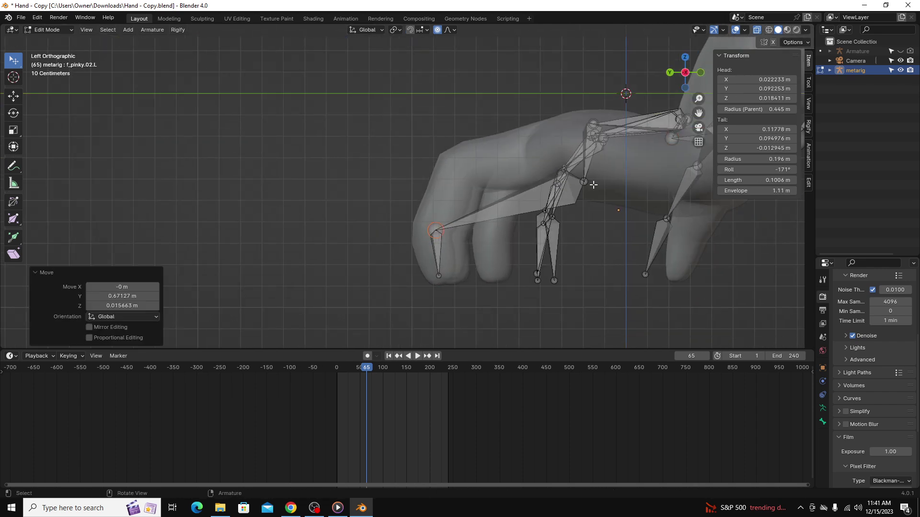
drag(584, 182, 472, 159)
Select the pinky's lower bones and shift them back along Y to sit inside the finger.
click(554, 281)
middle_drag(554, 280, 566, 245)
click(13, 97)
shift+click(420, 287)
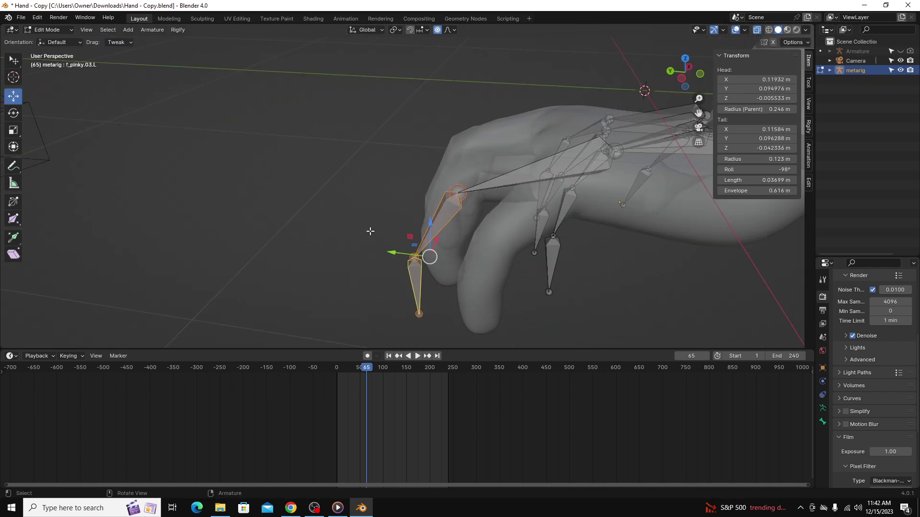
drag(390, 253, 415, 251)
Move the lower bones of the ring and middle fingers forward along Y into their fingers.
middle_drag(416, 251, 503, 210)
shift+click(552, 249)
drag(519, 221, 479, 224)
middle_drag(479, 258, 384, 152)
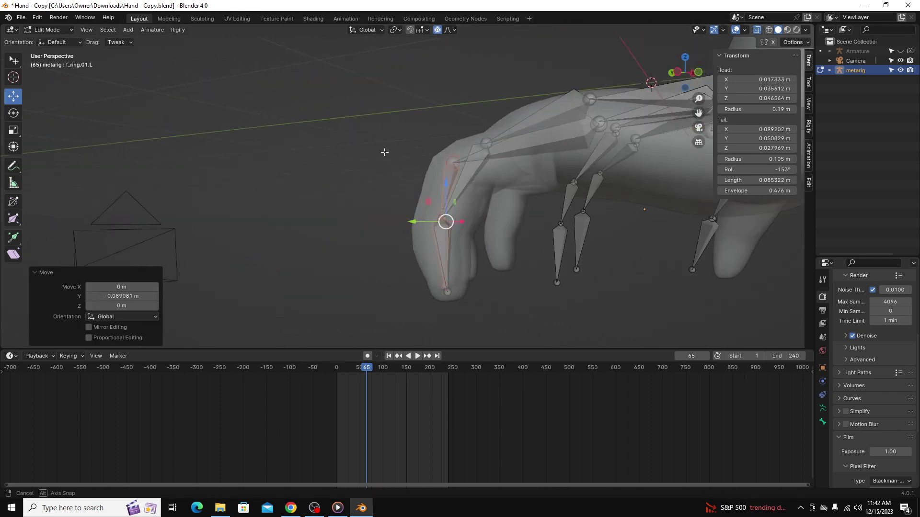
shift+click(558, 249)
drag(527, 230, 438, 228)
middle_drag(437, 228, 479, 331)
Reposition the ring and pinky knuckle joints over the model's knuckles.
click(587, 100)
drag(551, 113, 528, 121)
click(612, 133)
drag(580, 147, 576, 149)
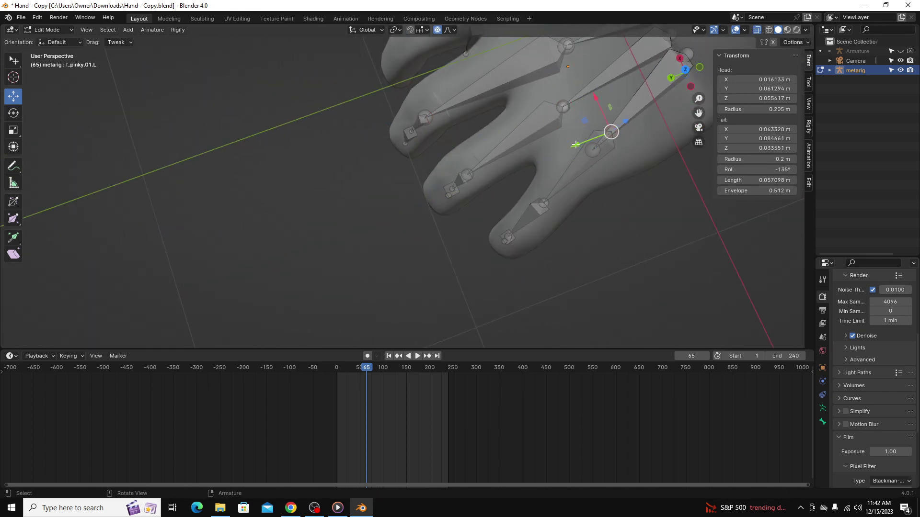
drag(596, 99, 599, 105)
Adjust a neighbouring finger joint and move the index finger's lower bones about 0.41 m along Y into the finger.
middle_drag(599, 104, 507, 80)
click(463, 144)
drag(464, 114, 464, 119)
click(387, 178)
shift+click(386, 135)
middle_drag(464, 119, 417, 230)
drag(383, 183, 384, 173)
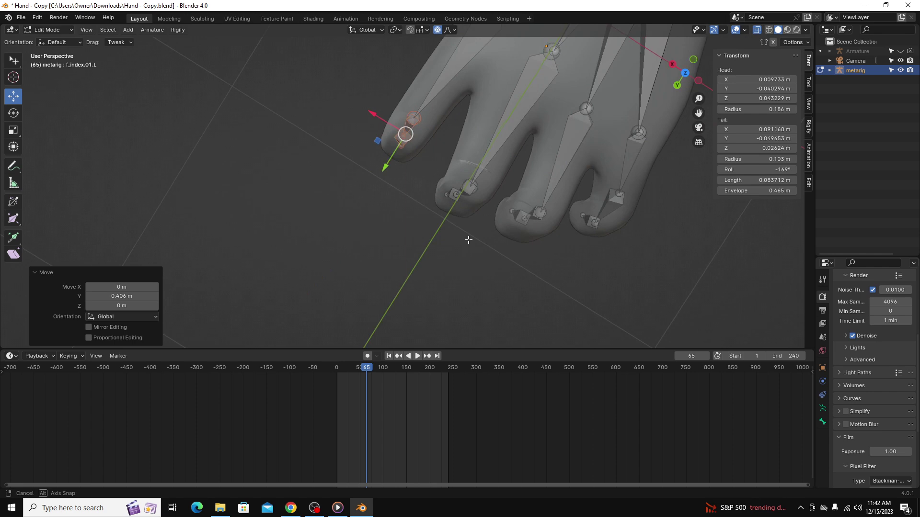
Fine-tune the index fingertip and adjacent finger joints so they are centred inside the mesh.
middle_drag(468, 240, 412, 158)
drag(403, 140, 402, 138)
click(403, 137)
drag(409, 171, 411, 173)
click(465, 145)
drag(472, 181, 472, 181)
Adjust the thumb bones' joints, shifting the thumb.01.L base to line up with the model's thumb.
click(431, 123)
middle_drag(473, 181, 383, 76)
click(381, 275)
middle_drag(387, 209, 503, 216)
click(378, 135)
middle_drag(479, 72, 590, 52)
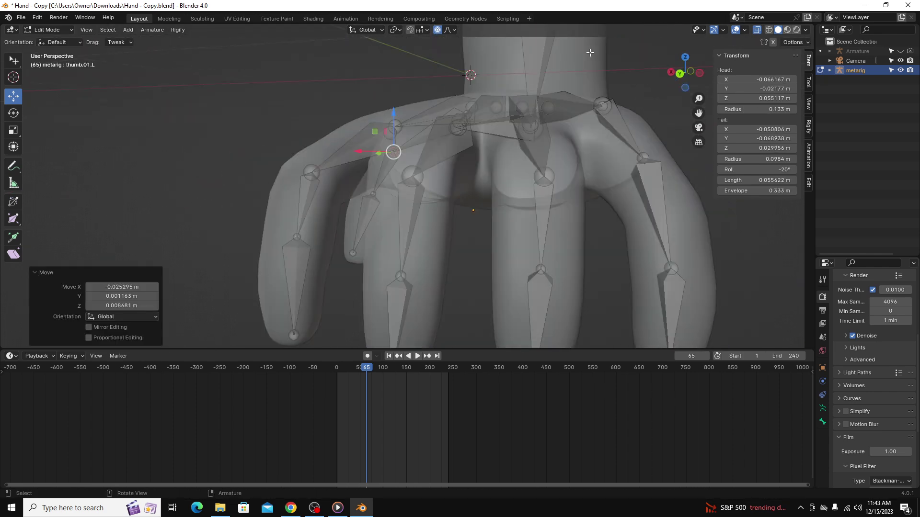
Turn off X-ray and lower the knuckle joint that pokes through the back of the hand.
click(756, 30)
middle_drag(412, 158, 427, 173)
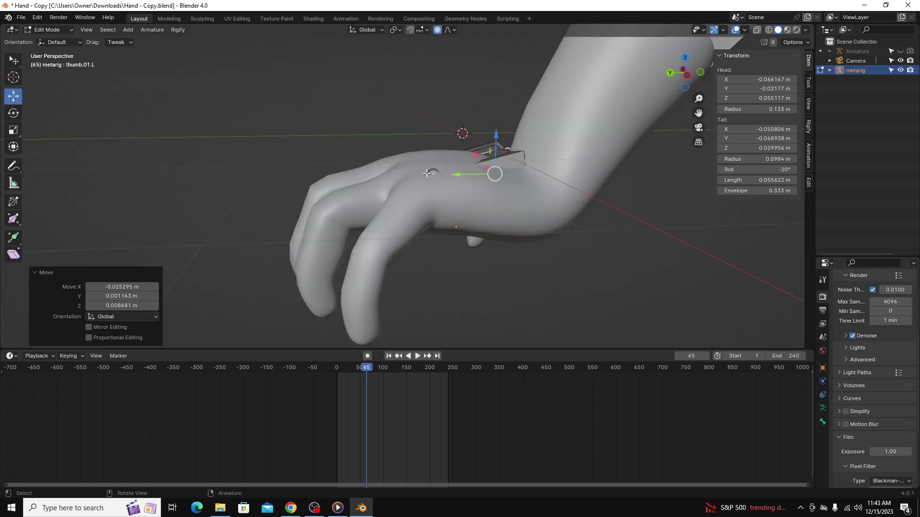
click(428, 173)
mouse_move(435, 142)
mouse_down()
mouse_move(442, 159)
mouse_move(448, 153)
mouse_move(440, 154)
mouse_up()
click(429, 175)
Lower the protruding wrist ends of the palm bones about 0.21 m along Z into the hand.
click(522, 160)
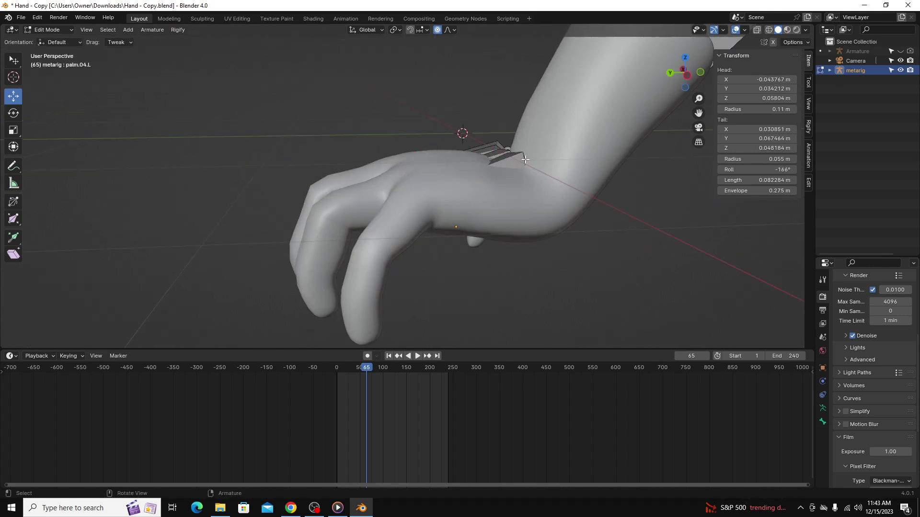
middle_drag(522, 161, 514, 138)
drag(522, 135, 518, 156)
middle_drag(517, 156, 389, 104)
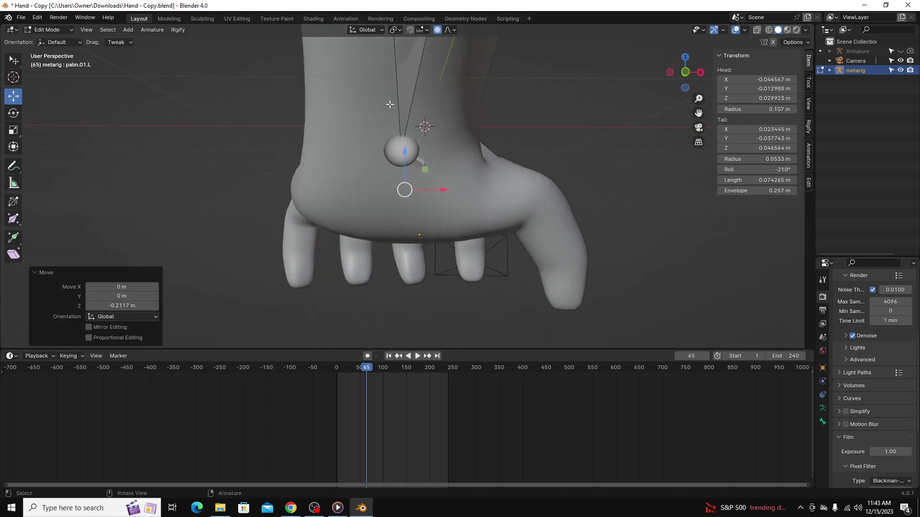
Move the wrist joint into the mesh and shift the forearm bone's upper end about 0.42 m along Y.
click(407, 148)
middle_drag(408, 148, 489, 160)
drag(585, 199, 479, 187)
scroll(498, 182, down, 3)
click(604, 96)
drag(568, 93, 537, 89)
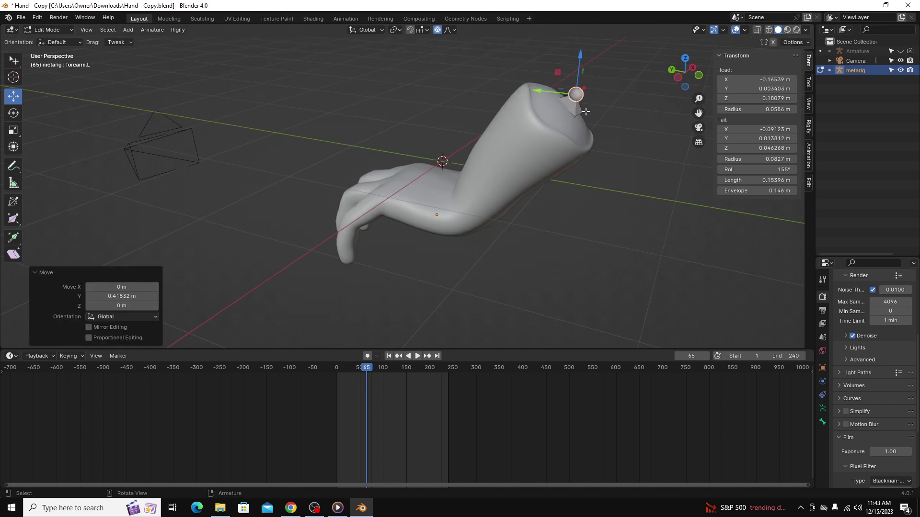
Turn on X-ray and lower the hand.L bone's front joint about 0.11 m along Z.
middle_drag(581, 108, 560, 128)
key(alt+z)
click(436, 158)
drag(439, 136, 438, 154)
middle_drag(479, 172, 509, 156)
scroll(494, 128, up, 2)
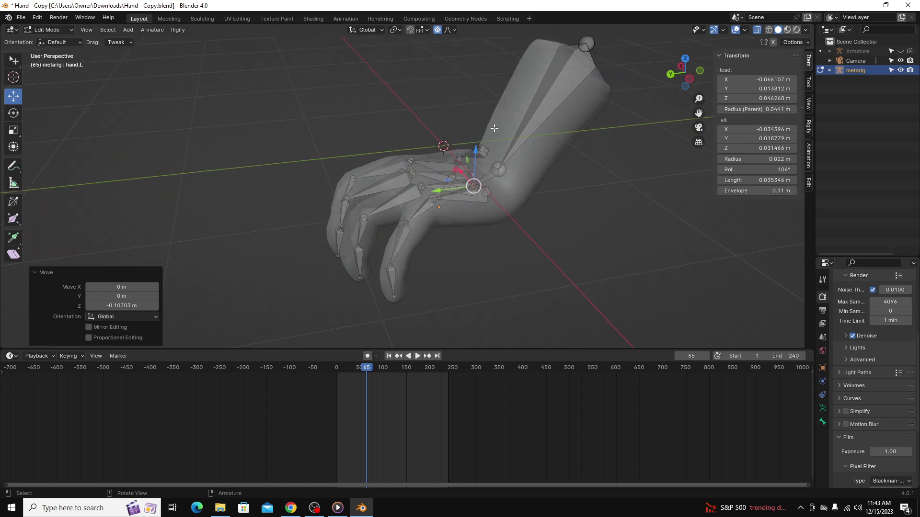
Leave Edit Mode to turn off X-ray, and reopen the metarig in Edit Mode.
key(Tab)
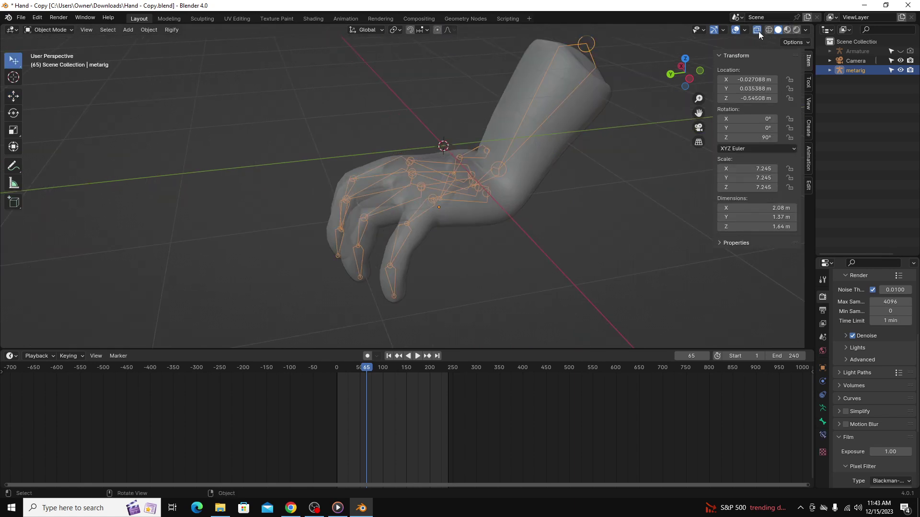
click(756, 29)
key(Tab)
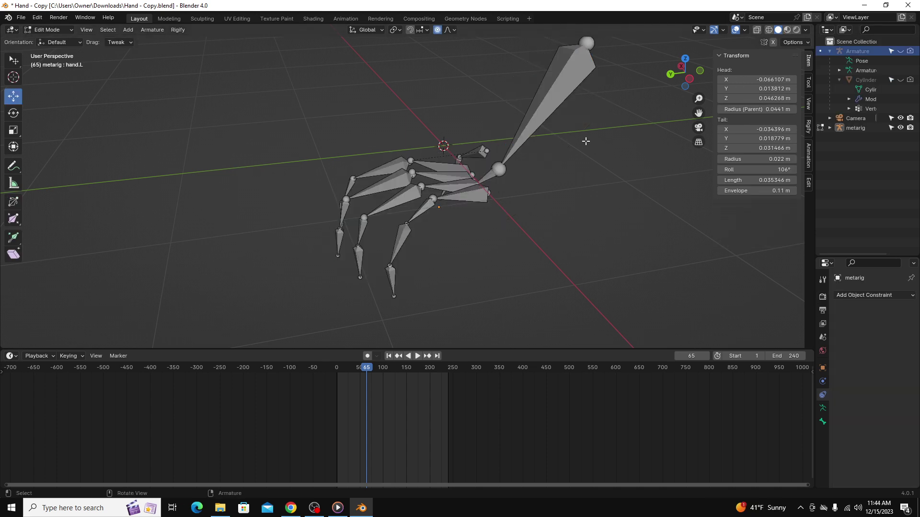
middle_drag(545, 127, 454, 233)
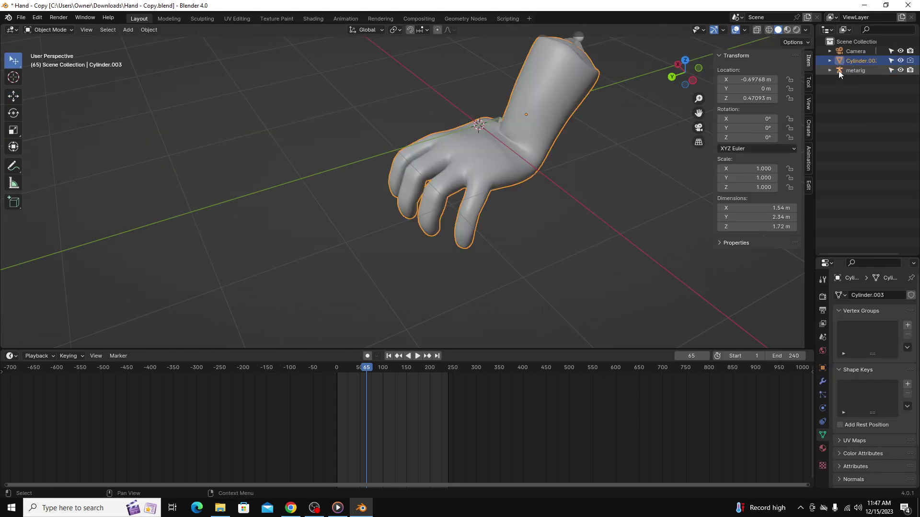
Select the metarig and hide the Cylinder.003 hand mesh so only the bones show.
click(847, 71)
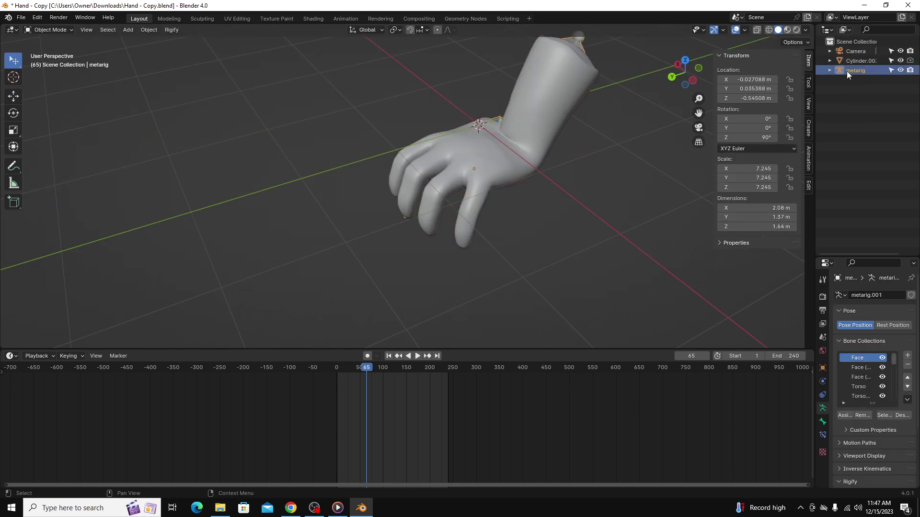
click(900, 62)
middle_drag(620, 234, 471, 249)
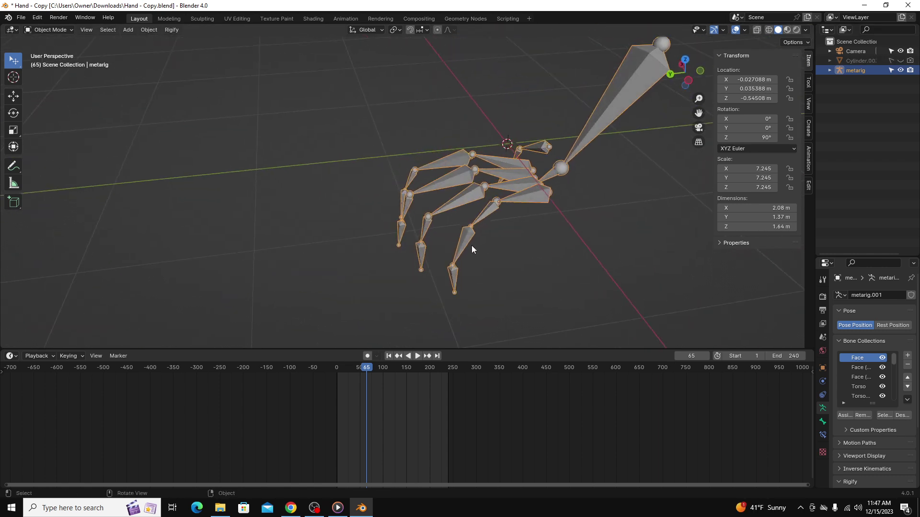
middle_drag(401, 245, 495, 235)
click(495, 232)
click(516, 177)
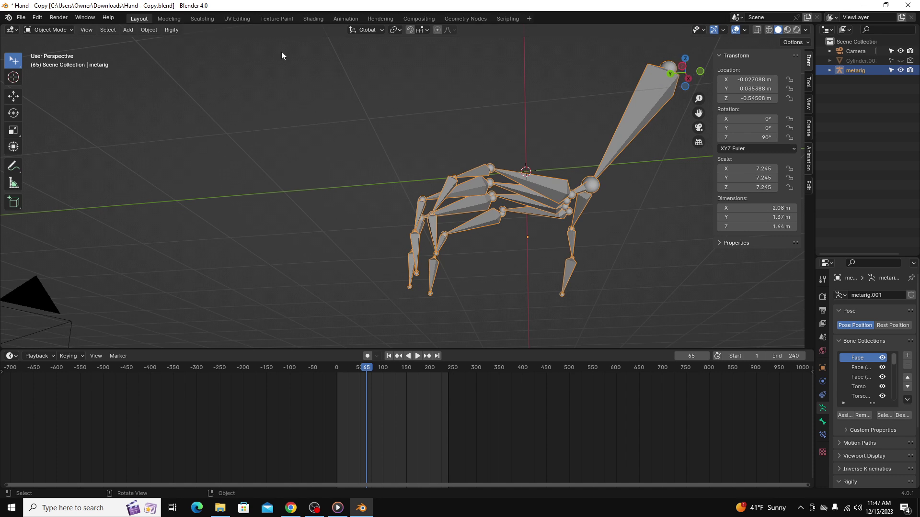
Add a new single bone to the metarig in Edit Mode.
key(Tab)
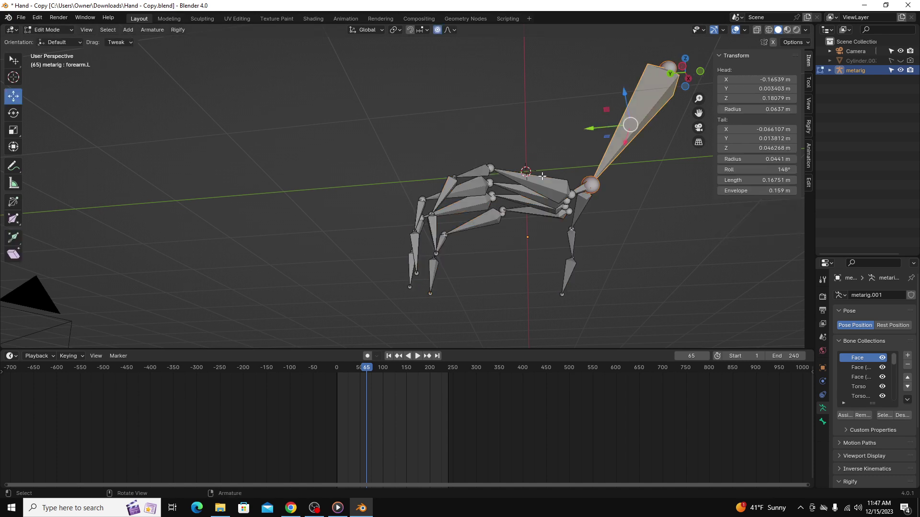
key(shift+a)
middle_drag(501, 116, 514, 160)
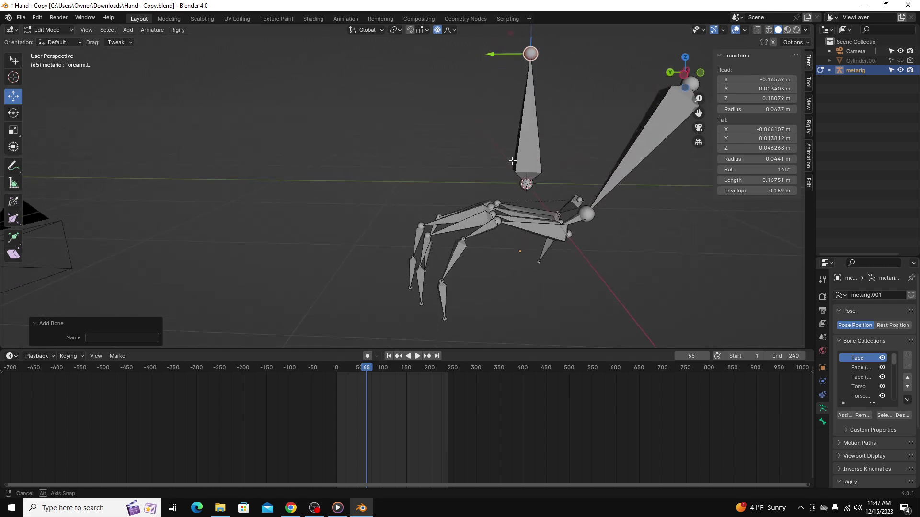
In the left view, position both ends of the new bone to form a short horizontal control bone at the pinky's tip.
click(685, 73)
key(g)
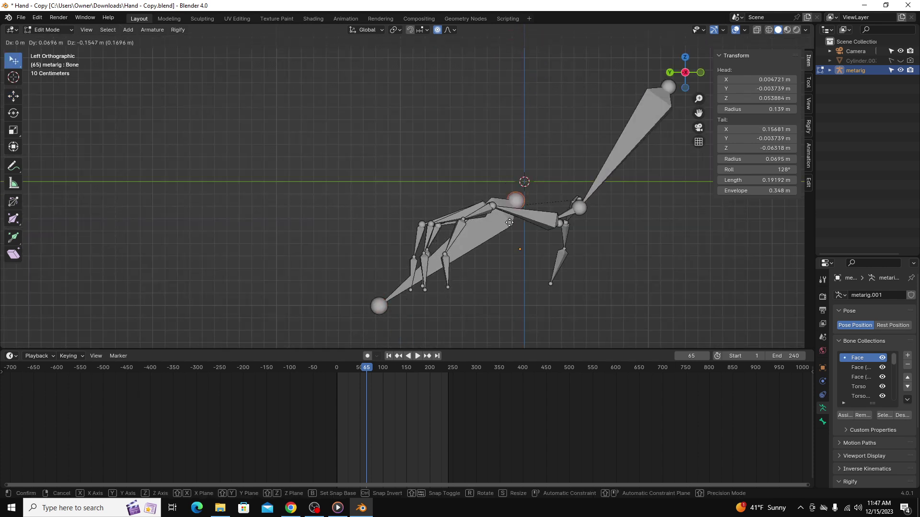
drag(444, 292, 443, 292)
drag(378, 305, 413, 292)
click(413, 292)
middle_drag(413, 292, 455, 295)
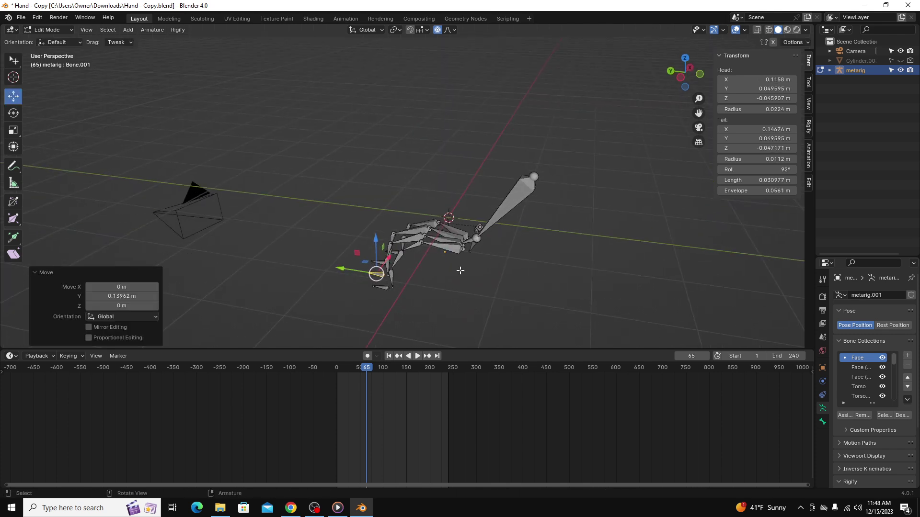
In Pose Mode, add an IK constraint to the pinky's fingertip bone f_pinky.03.L, targeting the control bone at its tip.
scroll(460, 271, up, 3)
shift+middle_drag(526, 254, 589, 204)
middle_drag(501, 240, 549, 210)
scroll(525, 230, up, 3)
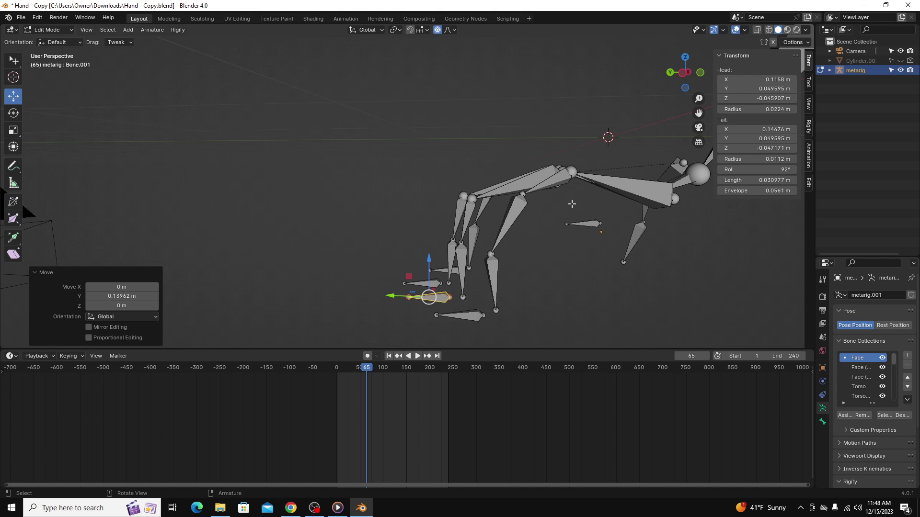
click(473, 315)
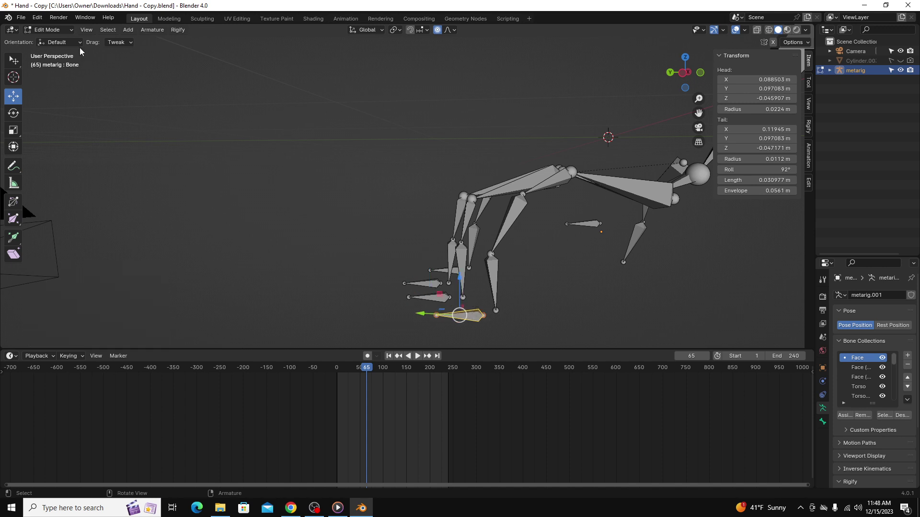
click(48, 30)
click(46, 61)
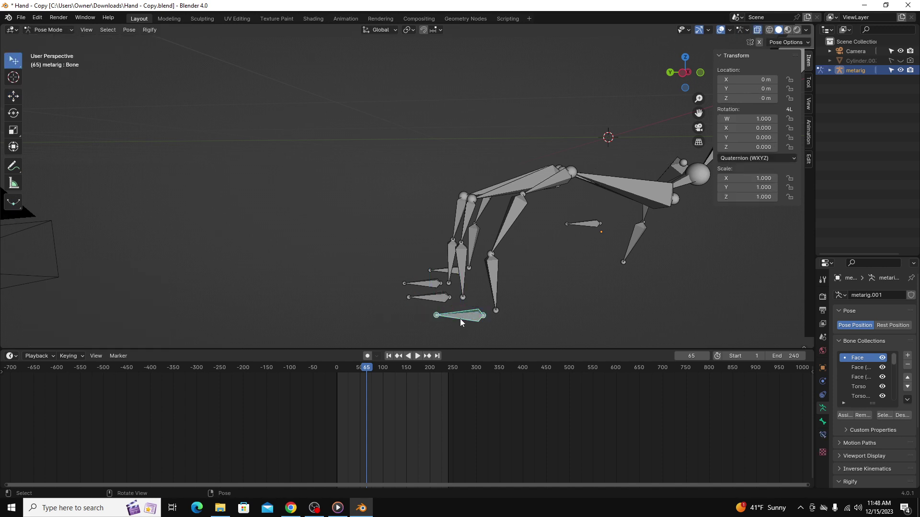
shift+click(492, 270)
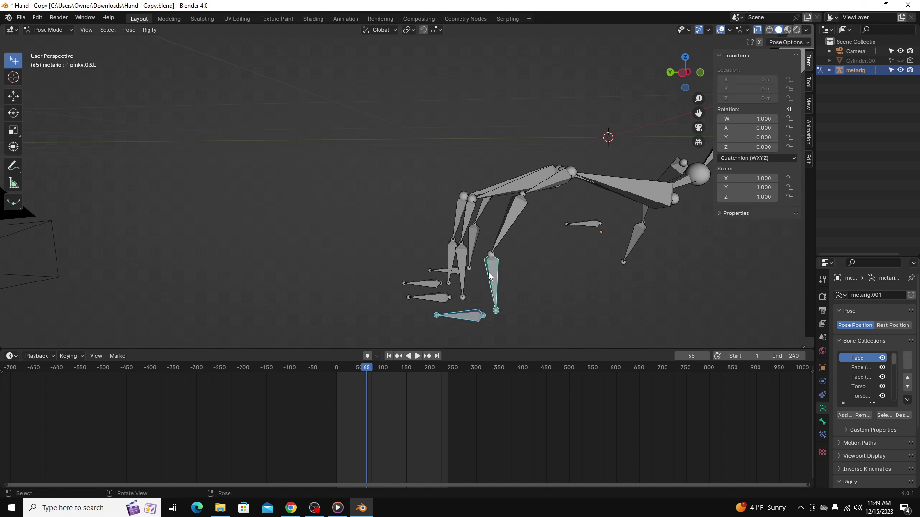
key(shift+i)
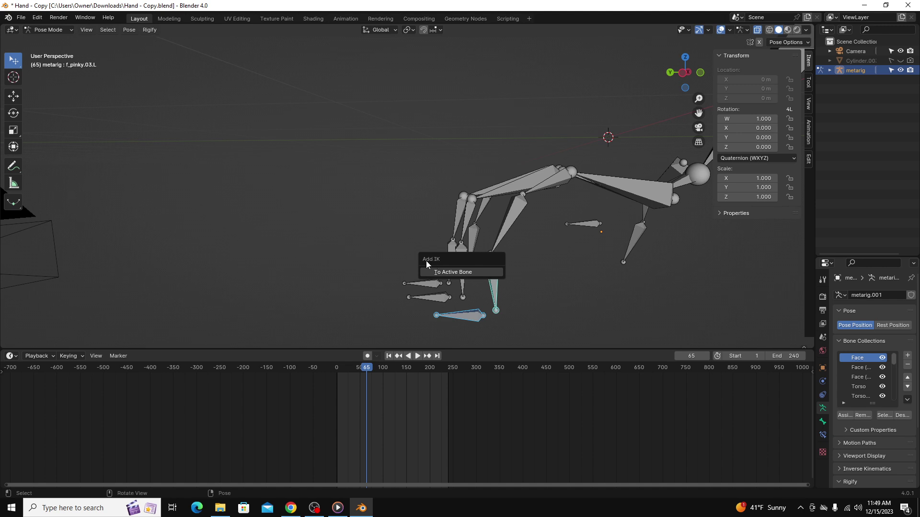
click(452, 272)
Try moving the pinky's control bone to test the IK, and undo the move.
middle_drag(452, 272, 483, 304)
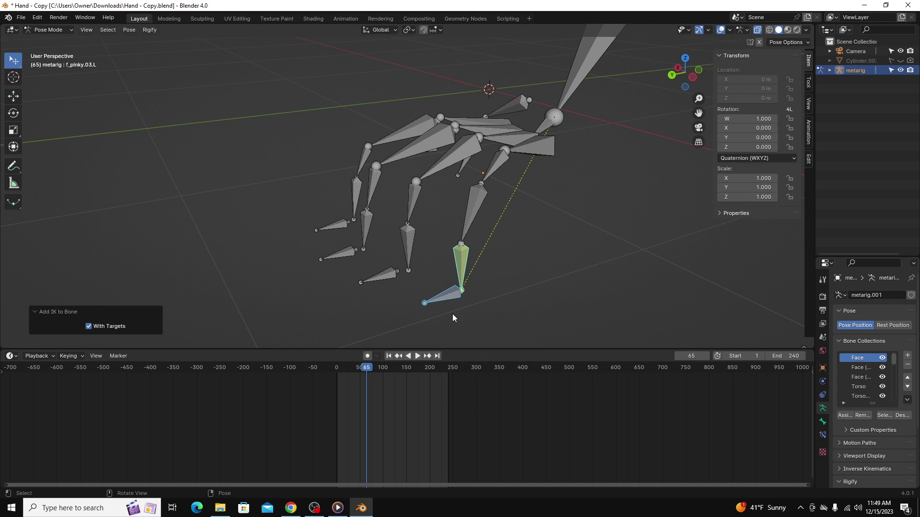
click(446, 299)
key(g)
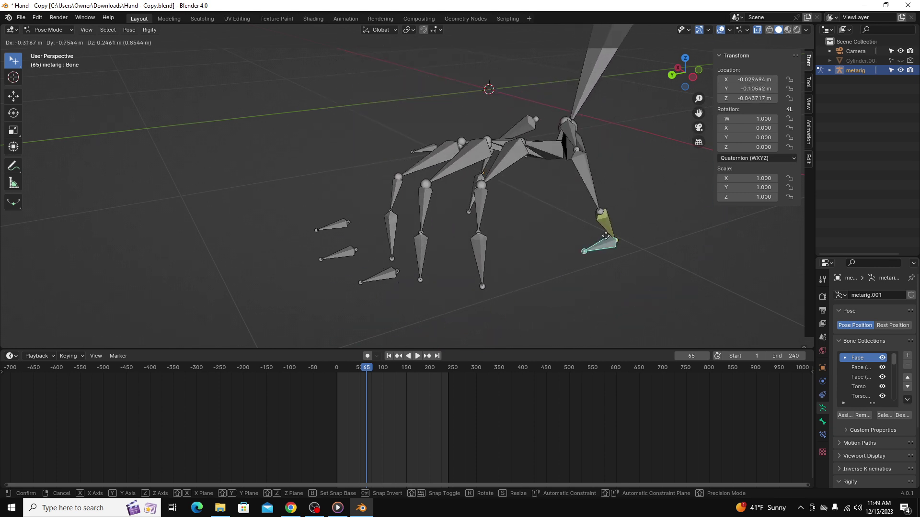
click(525, 187)
key(ctrl+z)
Widen the properties area and set the IK chain length of f_pinky.03.L to 3.
middle_drag(526, 202, 486, 254)
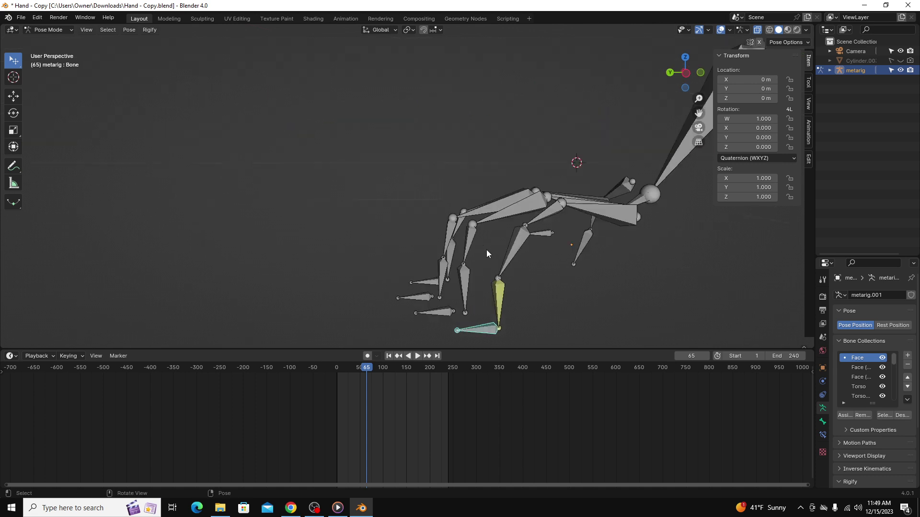
click(823, 423)
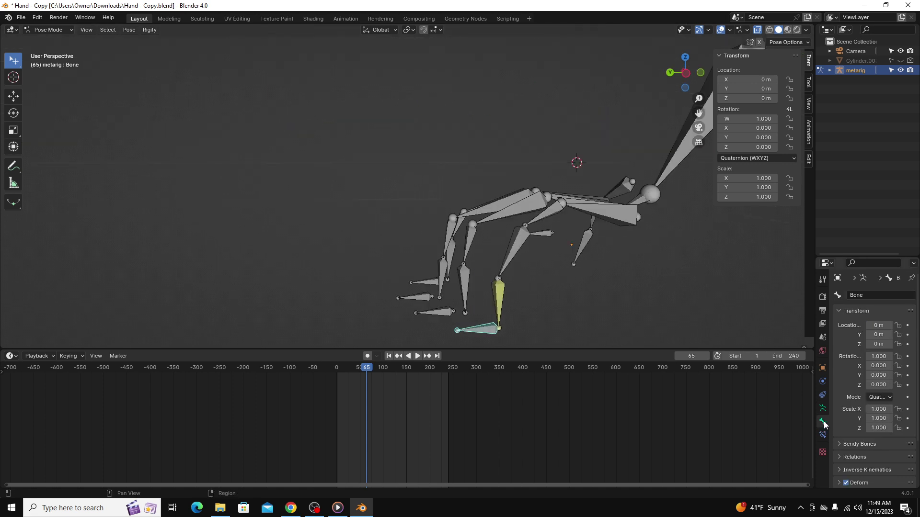
click(820, 379)
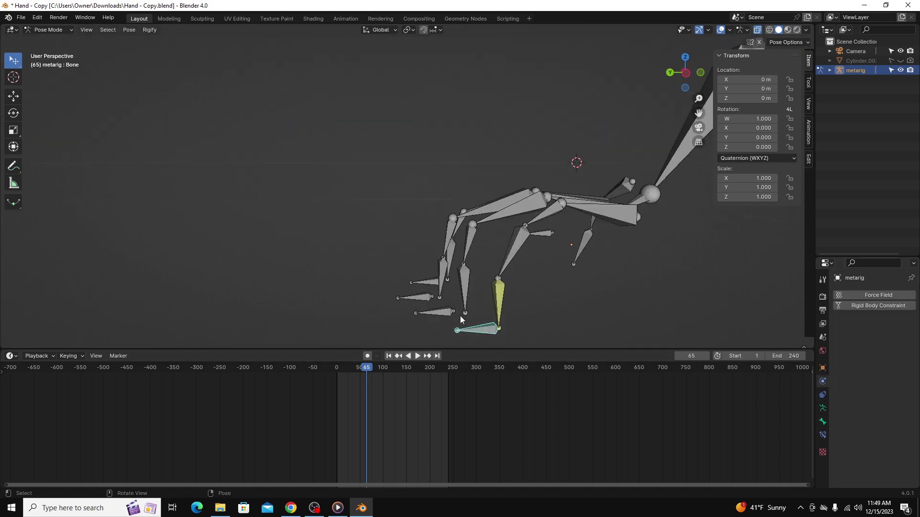
click(501, 305)
click(822, 435)
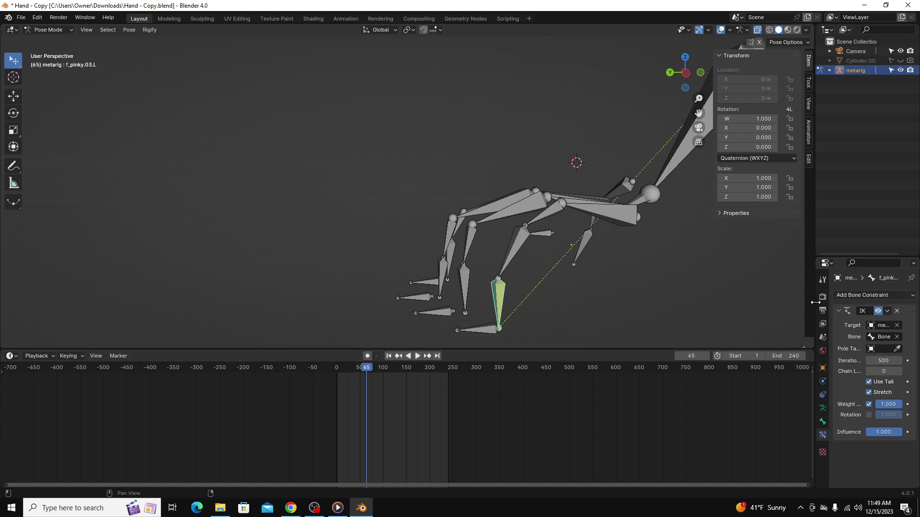
drag(815, 302, 681, 303)
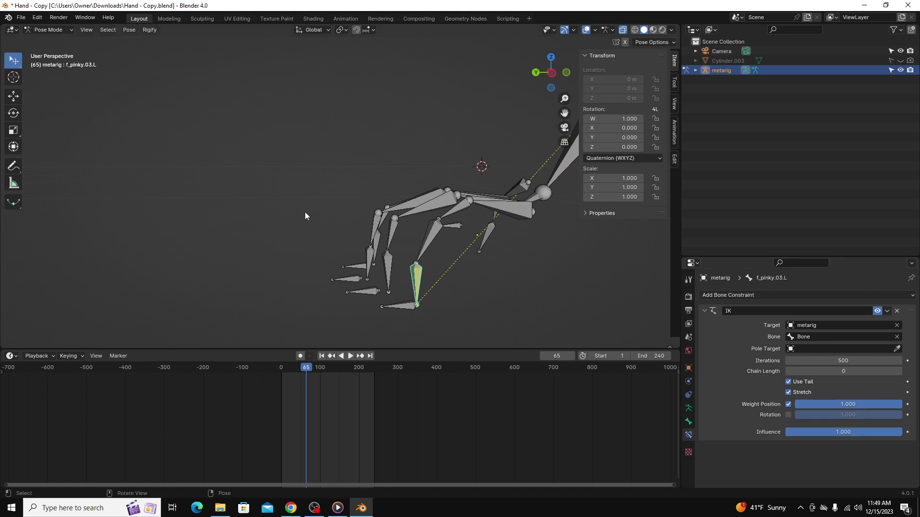
middle_drag(471, 203, 474, 241)
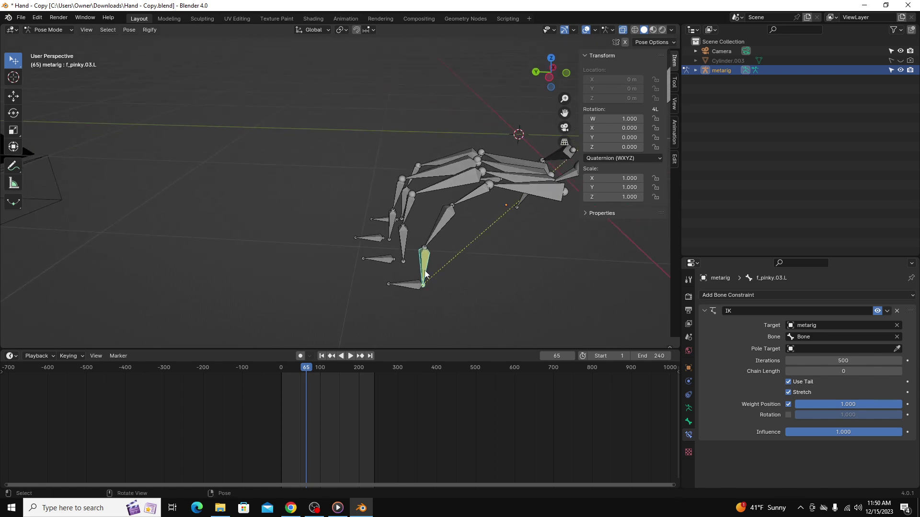
click(899, 372)
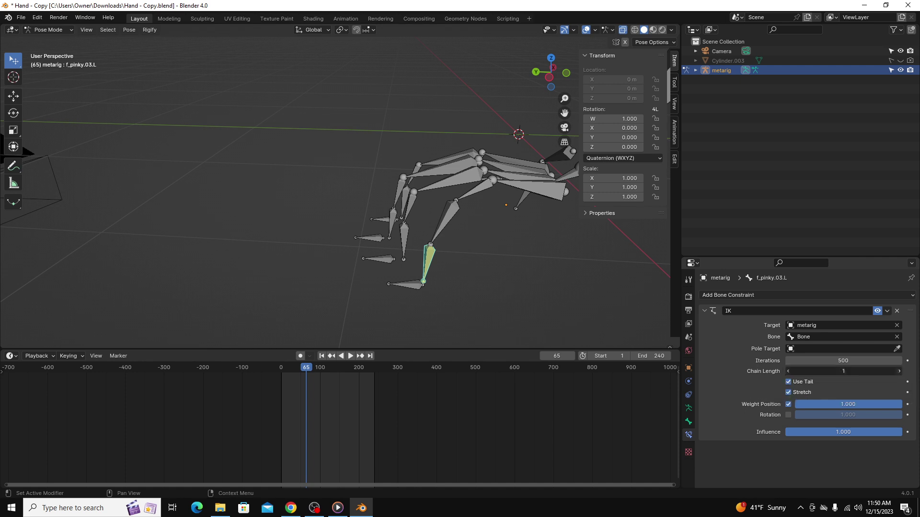
click(898, 372)
click(899, 372)
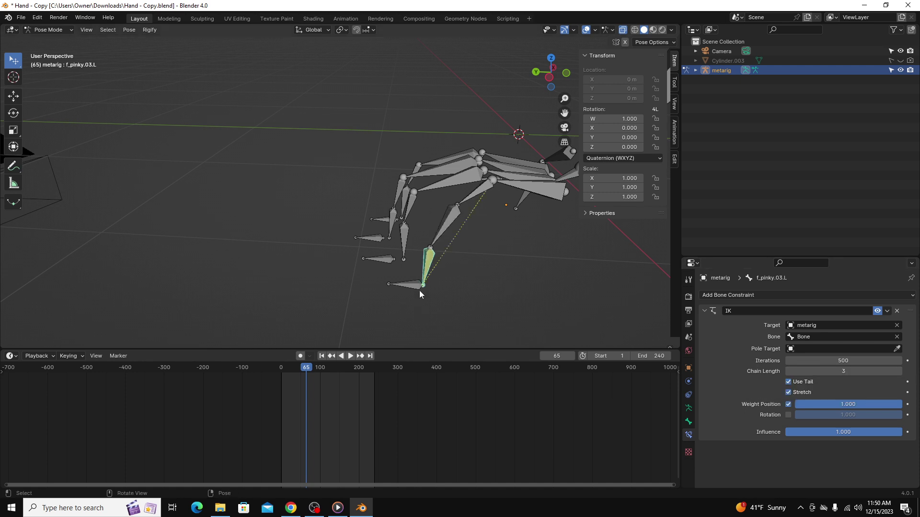
Try out the shortened IK chain by moving the pinky's control bone, and clear its location.
middle_drag(419, 294, 481, 271)
click(357, 293)
key(g)
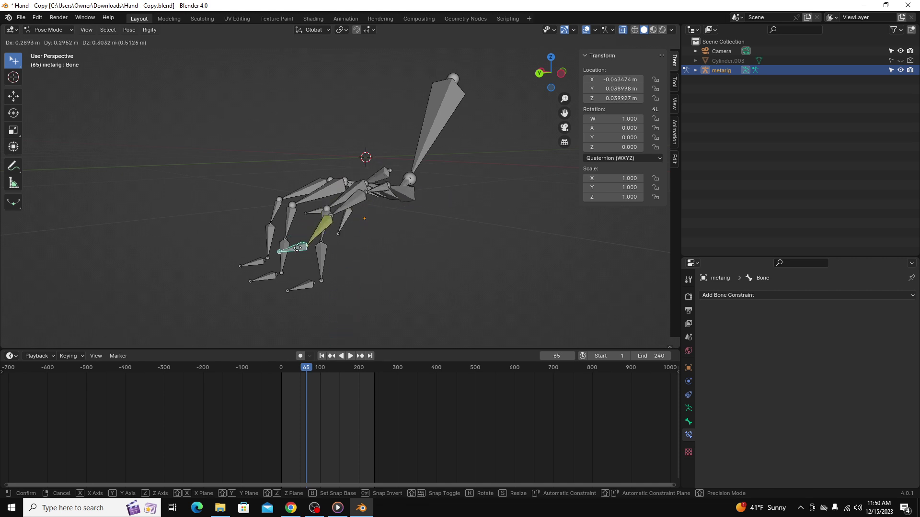
click(341, 225)
key(alt+g)
Set the IK chain length of f_pinky.03.L to 4 and select the palm bone above the pinky.
middle_drag(444, 233, 338, 277)
click(369, 245)
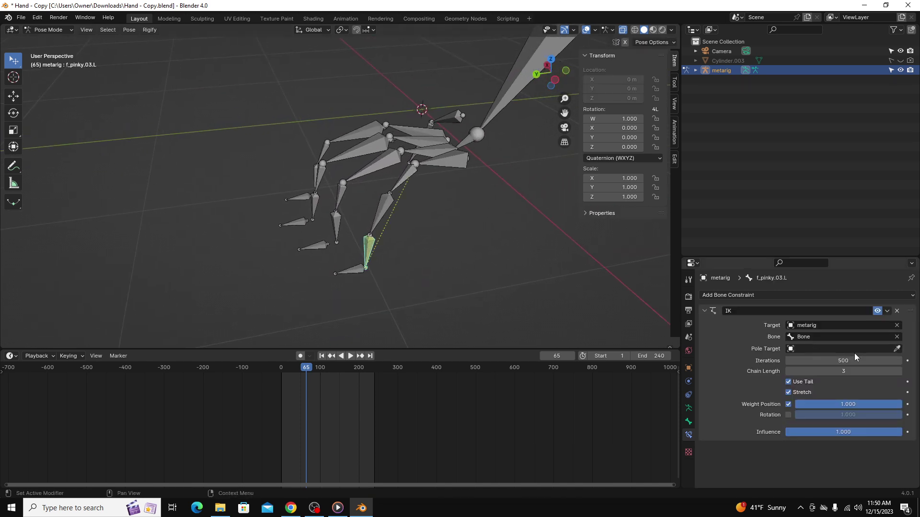
click(899, 372)
middle_drag(508, 345, 435, 168)
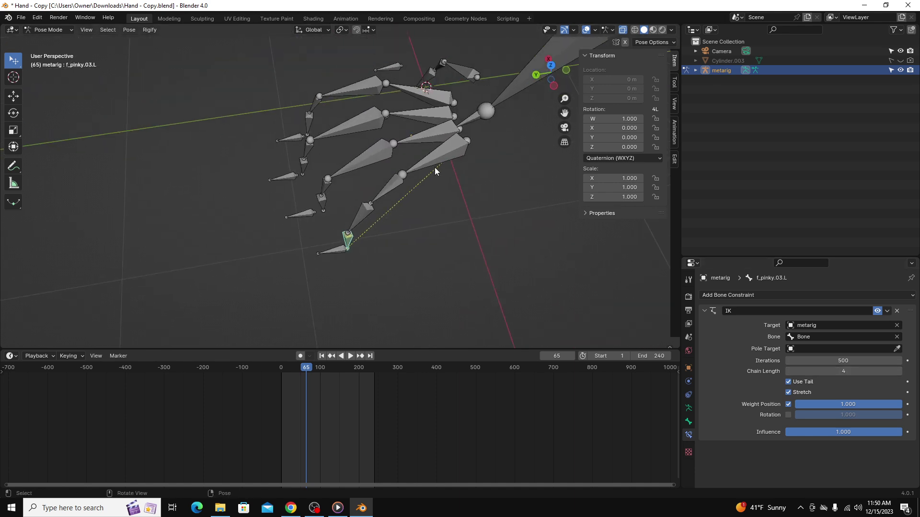
click(459, 145)
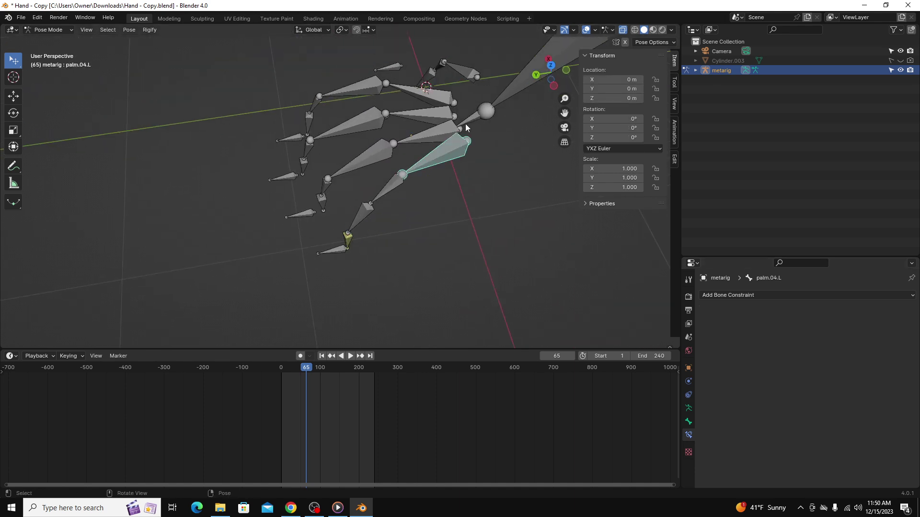
Test the four-bone chain with two moves of the pinky's control bone, and undo both moves.
click(333, 251)
key(g)
click(325, 239)
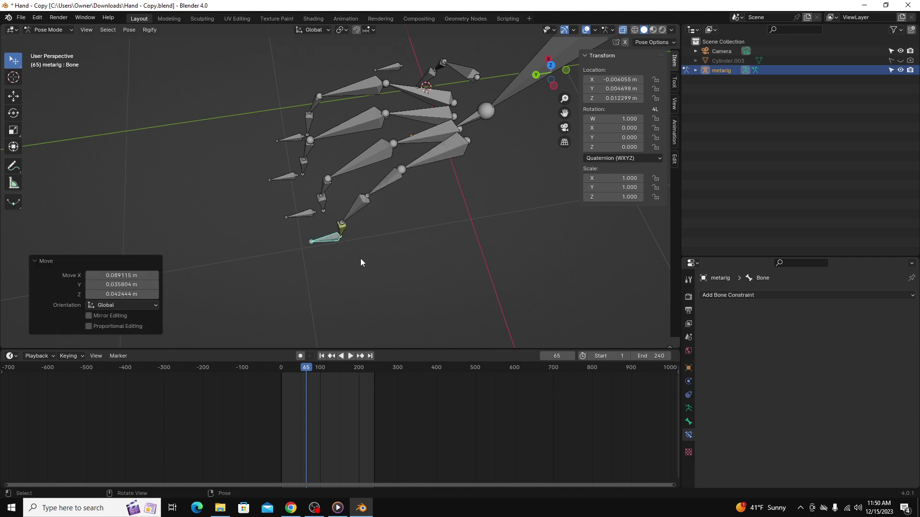
middle_drag(360, 262, 384, 282)
key(g)
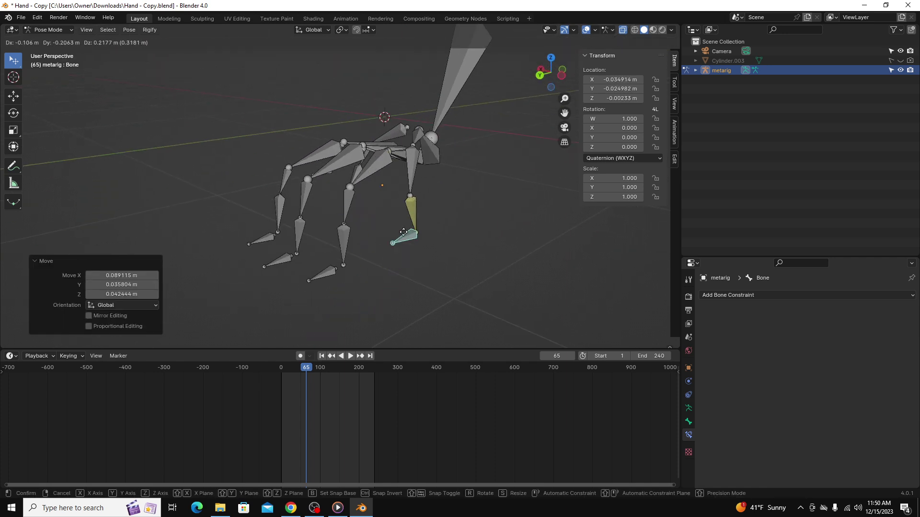
click(391, 238)
key(ctrl+z)
key(ctrl+z)
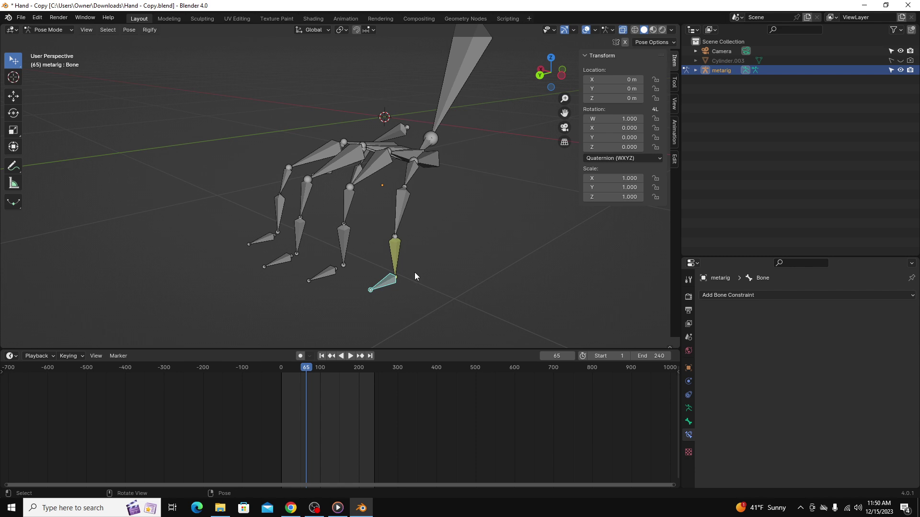
Return the IK chain length of f_pinky.03.L to 3.
middle_drag(415, 272, 654, 406)
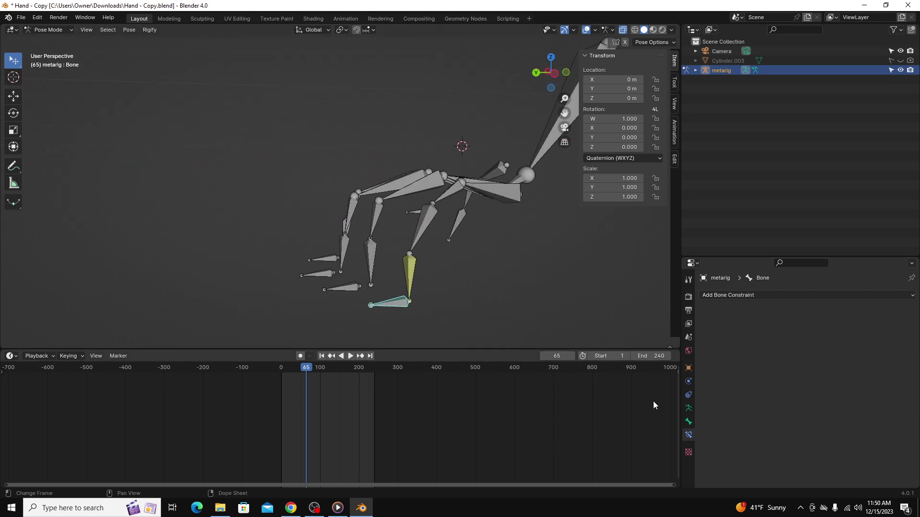
click(412, 278)
click(788, 371)
Deselect the metarig in Object Mode and add a Bezier circle curve to the scene.
middle_drag(493, 288, 477, 245)
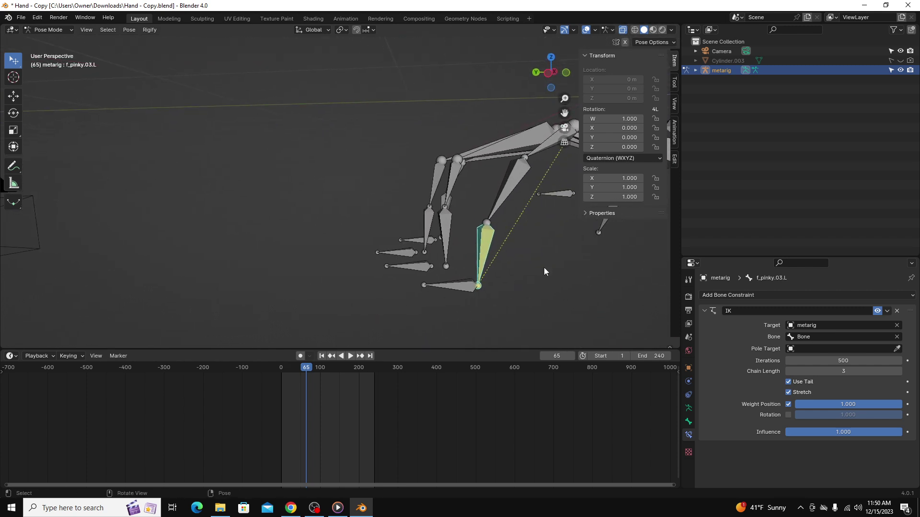
middle_drag(544, 272, 523, 265)
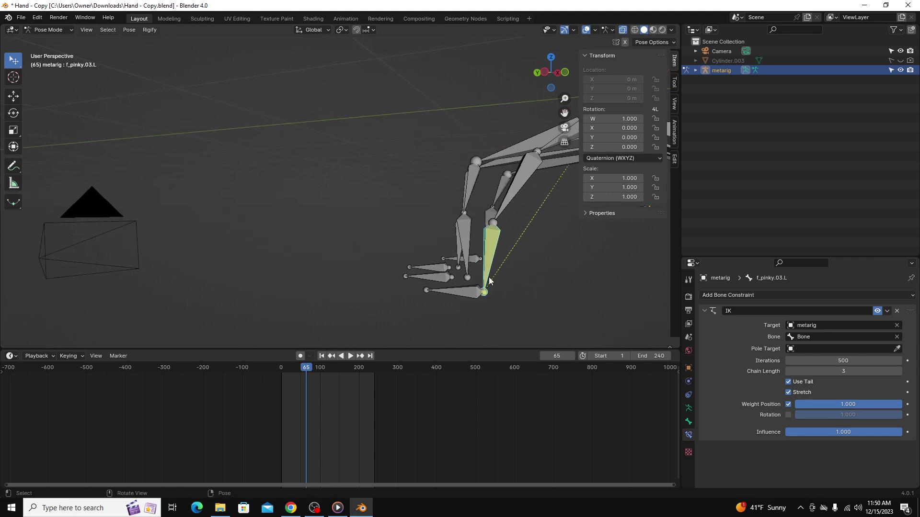
click(541, 307)
click(57, 42)
click(496, 300)
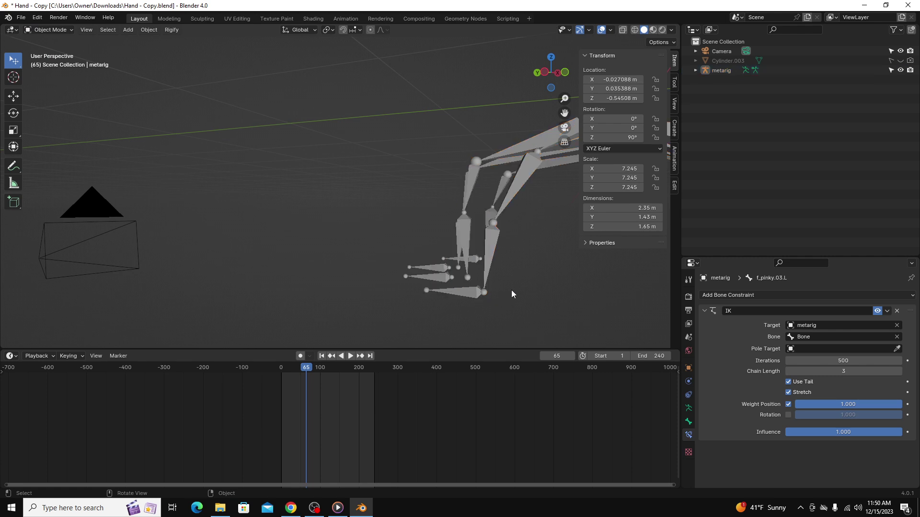
key(shift+a)
mouse_move(468, 221)
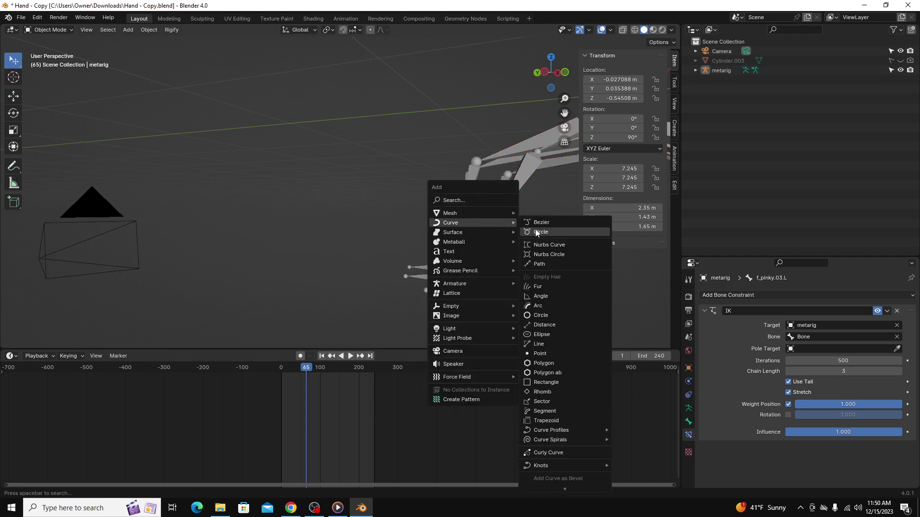
click(545, 231)
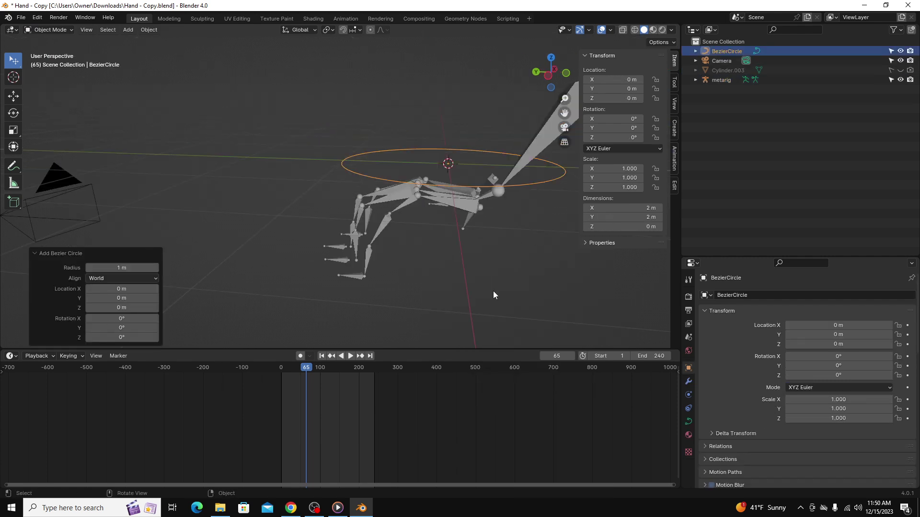
Rotate the Bezier circle 90° about Y and centre it on the pinky's control bone, at about X -0.738, Y 0.767, Z -0.902 m.
key(Tab)
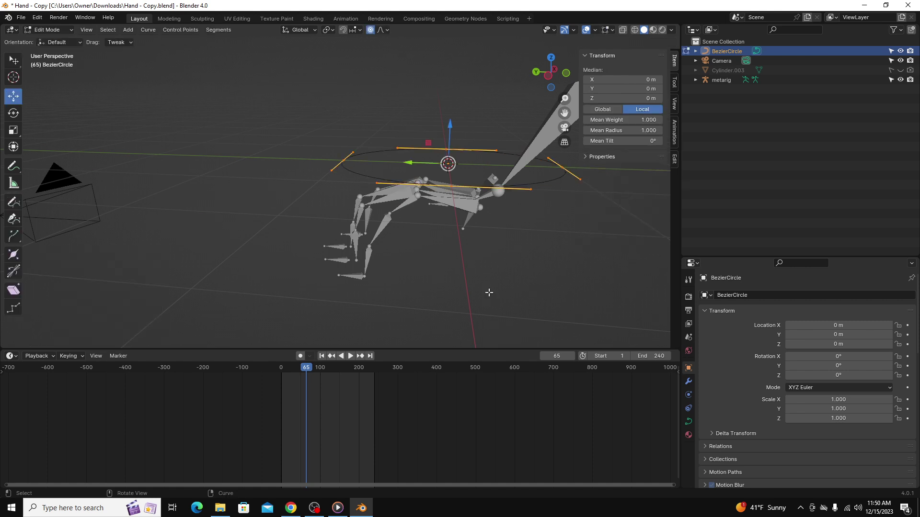
key(Tab)
key(r)
key(y)
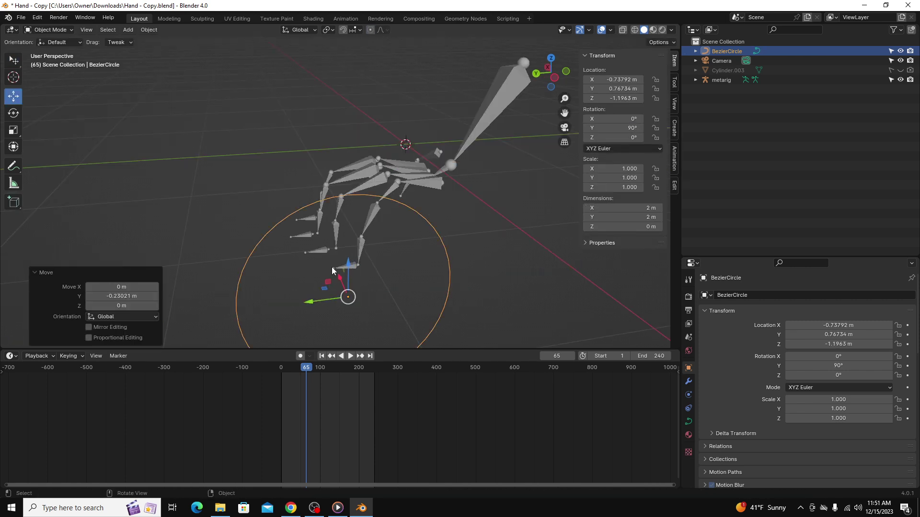
drag(348, 306, 365, 257)
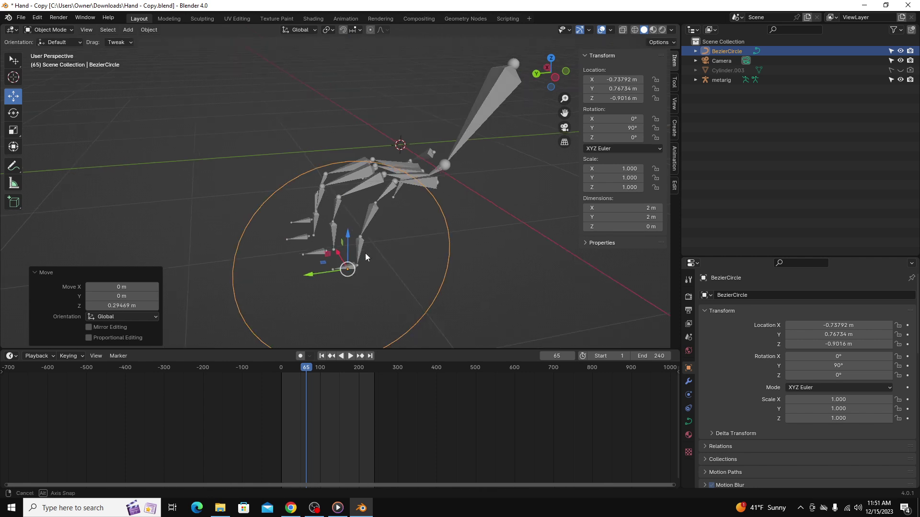
middle_drag(365, 257, 405, 201)
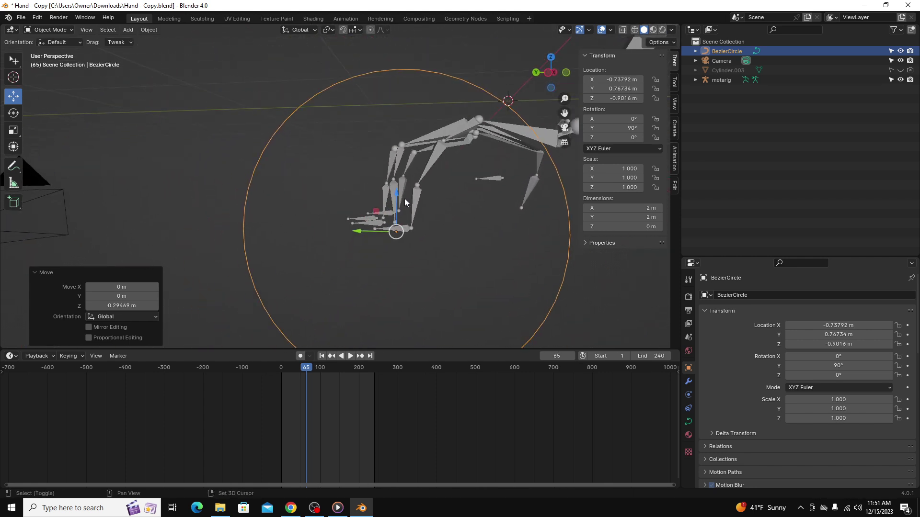
Add a Follow Path constraint to the pinky's control bone in Pose Mode, with BezierCircle as its target.
middle_drag(400, 238, 401, 241)
click(400, 227)
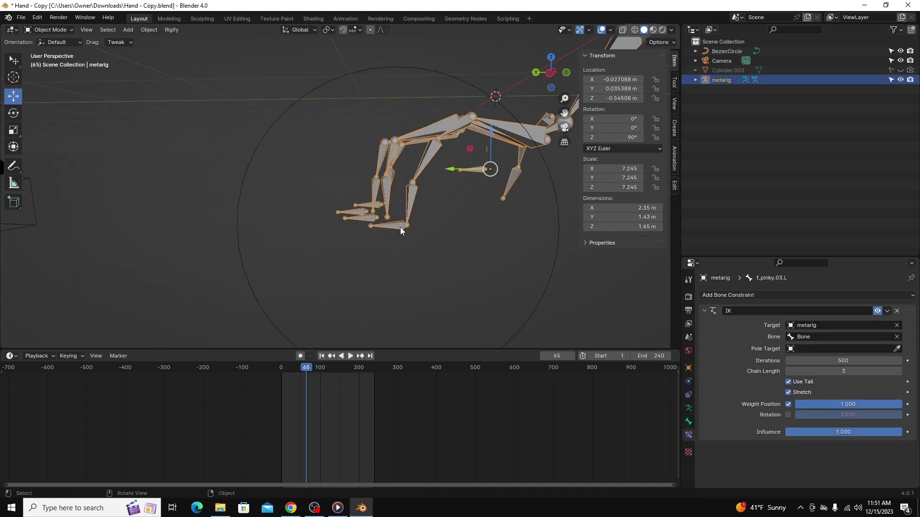
key(Tab)
middle_drag(417, 249, 436, 298)
key(Tab)
click(50, 29)
click(54, 63)
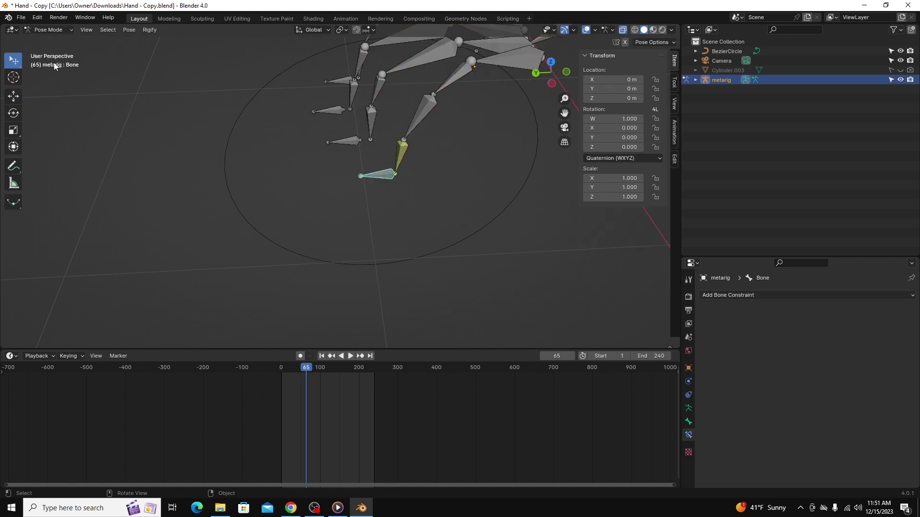
click(734, 295)
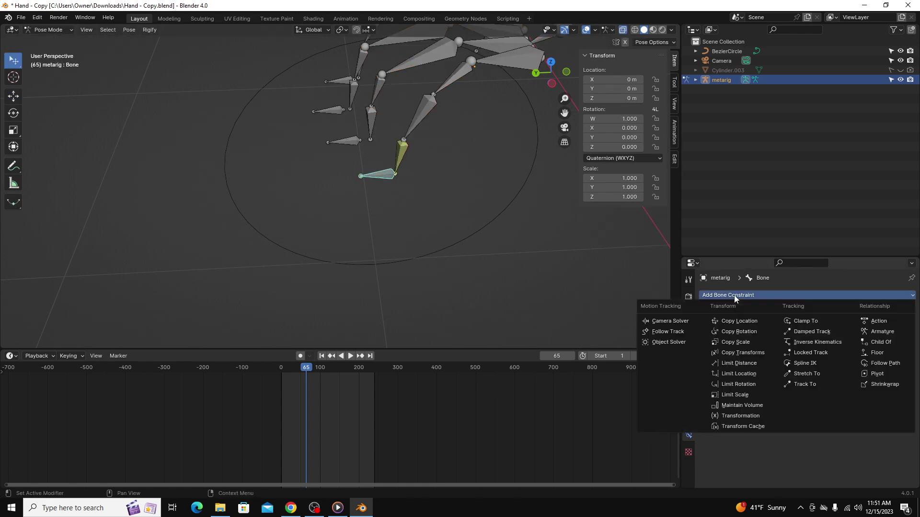
click(888, 365)
click(897, 326)
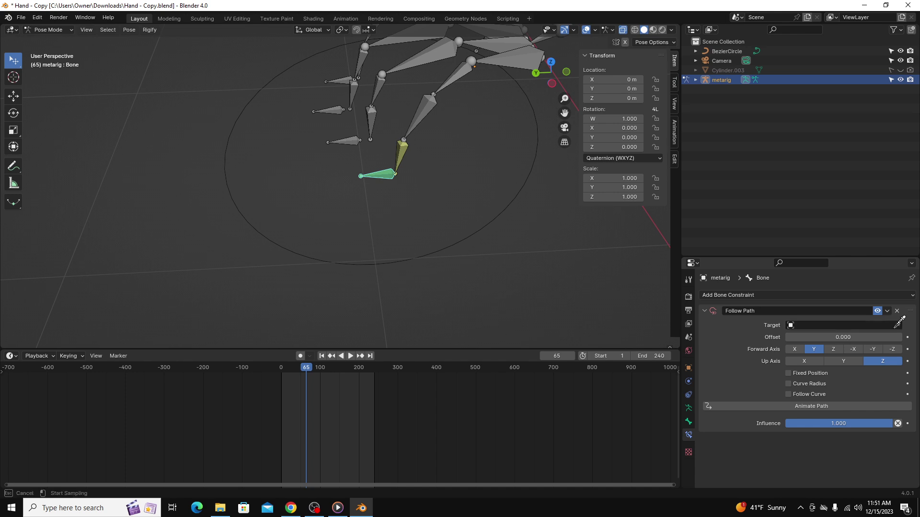
click(497, 217)
Move the pinky's control bone back towards the hand and circle, to about X -0.131, Y -0.088, Z 0.053 m.
middle_drag(497, 216, 475, 207)
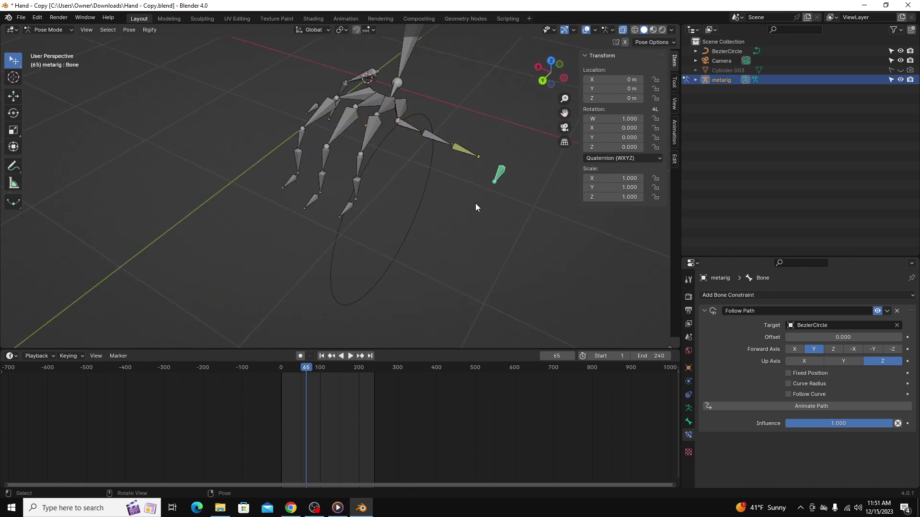
click(12, 95)
drag(463, 148, 363, 140)
middle_drag(402, 148, 472, 119)
drag(517, 124, 447, 132)
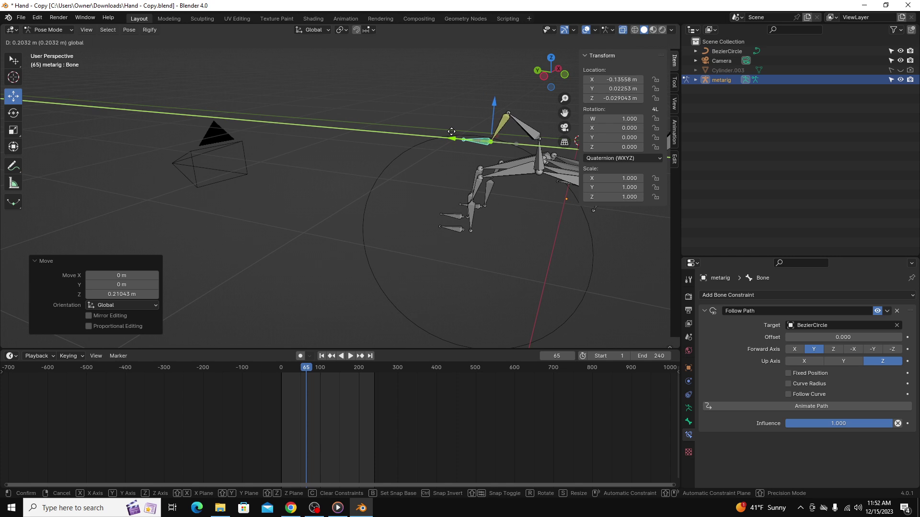
click(454, 131)
Test the bone's travel around the circle by varying the Follow Path offset, ending at -56.6.
middle_drag(454, 131, 520, 241)
drag(848, 338, 675, 337)
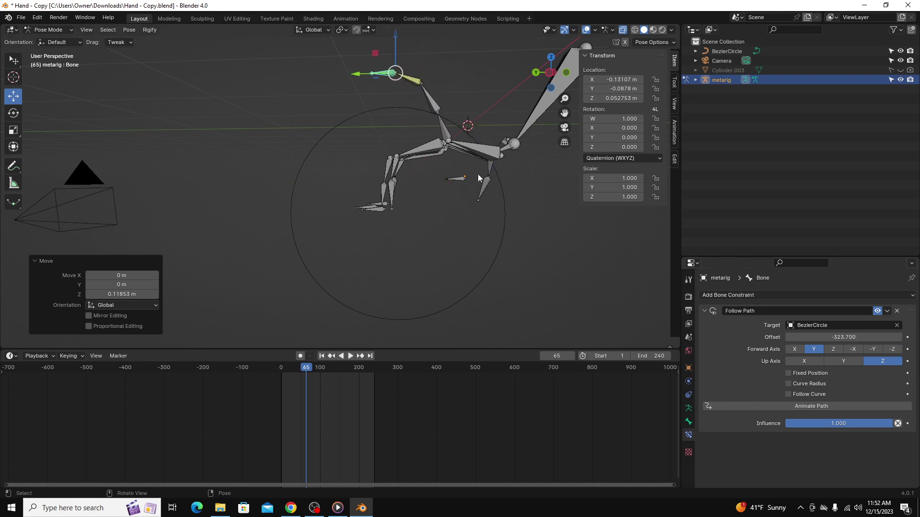
middle_drag(480, 179, 527, 175)
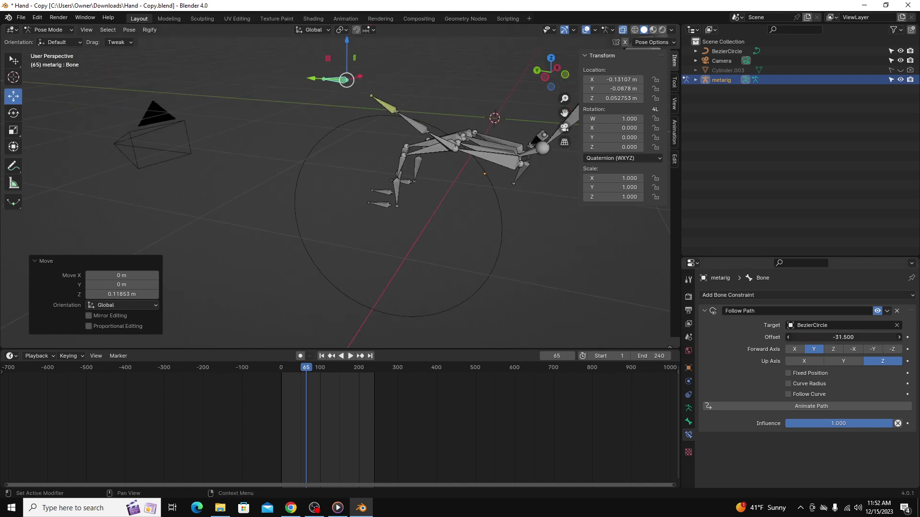
mouse_move(829, 337)
mouse_down()
mouse_move(820, 337)
mouse_move(838, 337)
mouse_up()
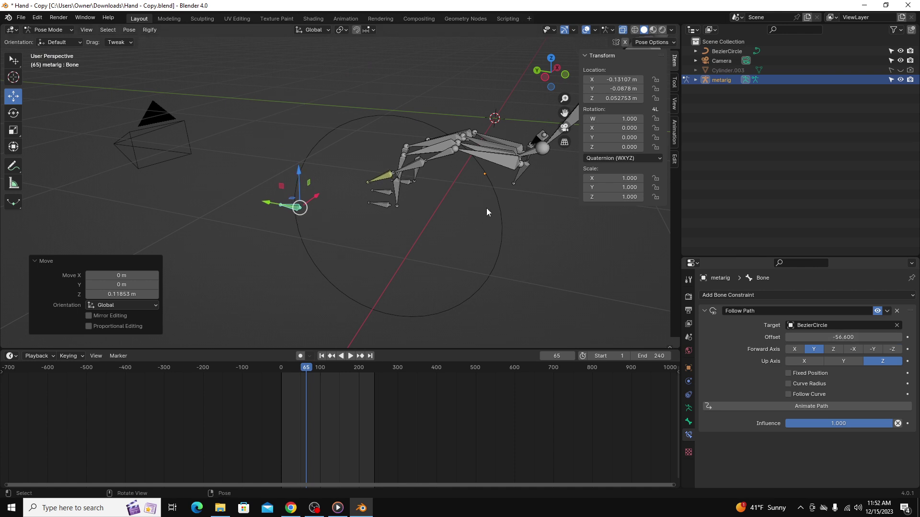
Scale the Bezier circle down to about 0.237 in Object Mode and shift it to about X -0.670 m.
middle_drag(487, 208, 509, 225)
click(496, 228)
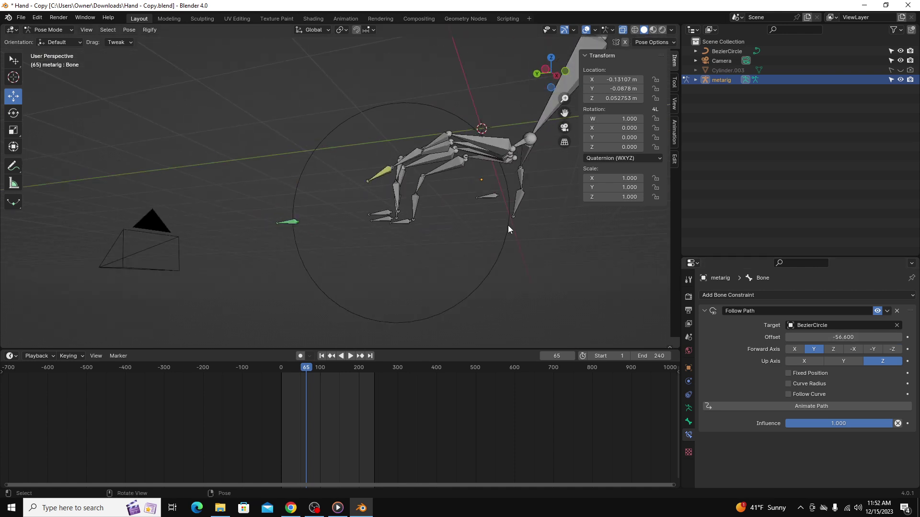
key(ctrl+Tab)
click(499, 260)
middle_drag(527, 228, 530, 225)
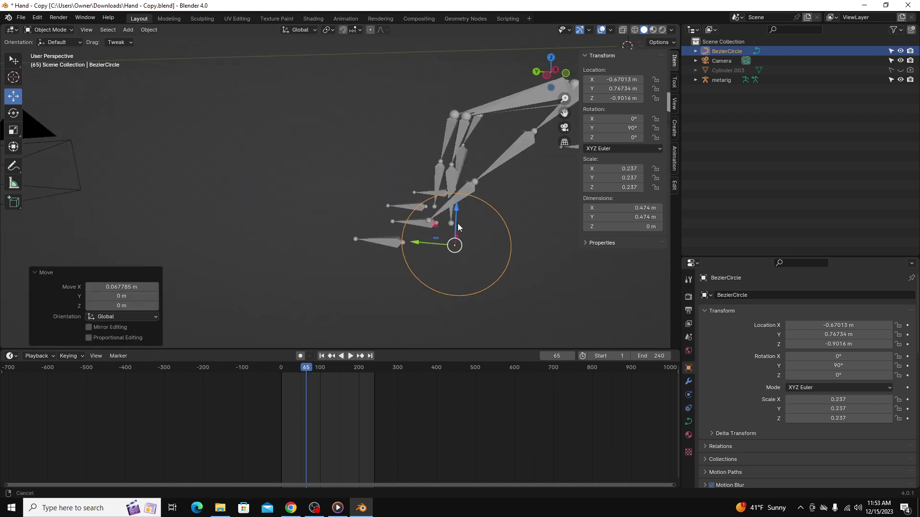
In Edit Mode, raise the circle's lowest control point about 0.237 m to the level of the circle's centre.
middle_drag(458, 223, 435, 192)
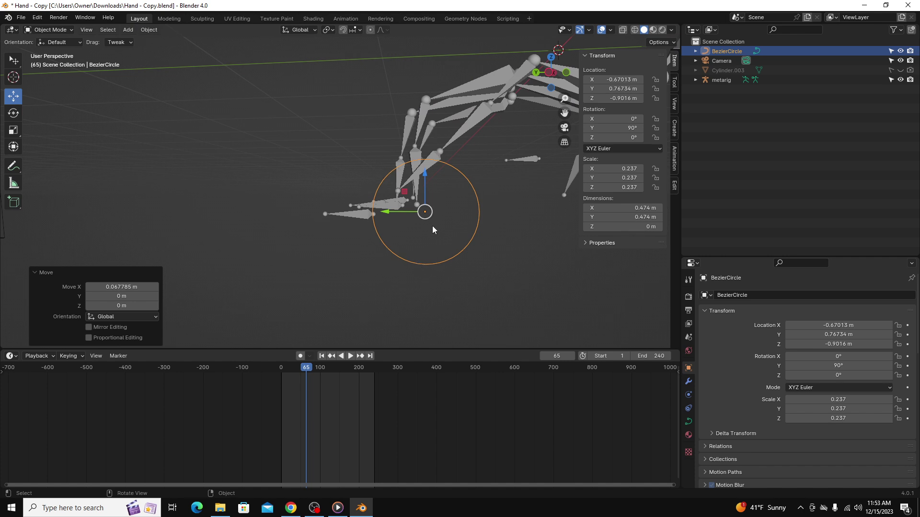
key(Tab)
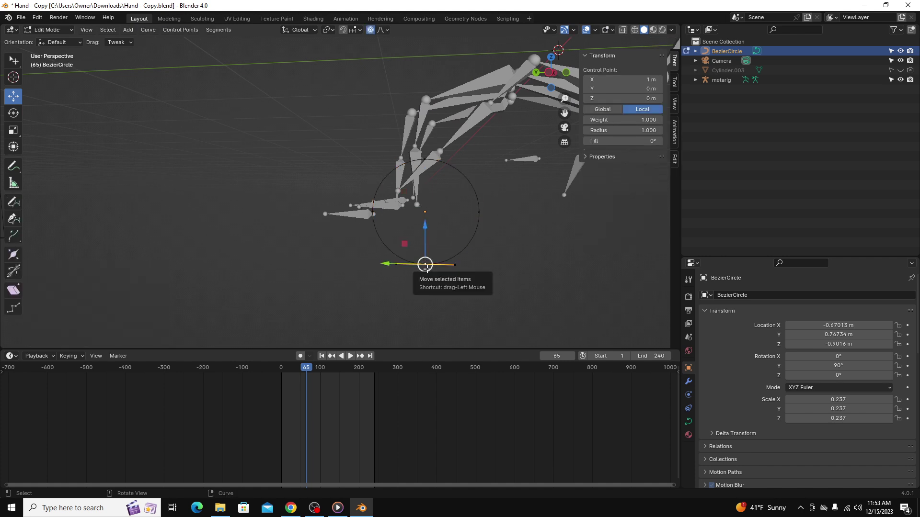
key(ctrl+KP_3)
drag(423, 262, 474, 210)
key(w)
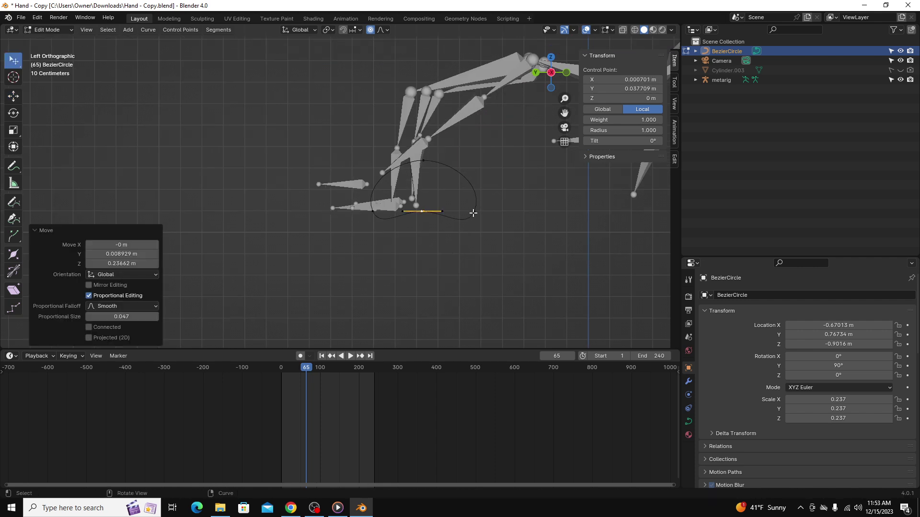
Set the handles of the curve's two side control points to Free and move them to flatten its lower edge into a half circle.
click(474, 212)
right_click(368, 271)
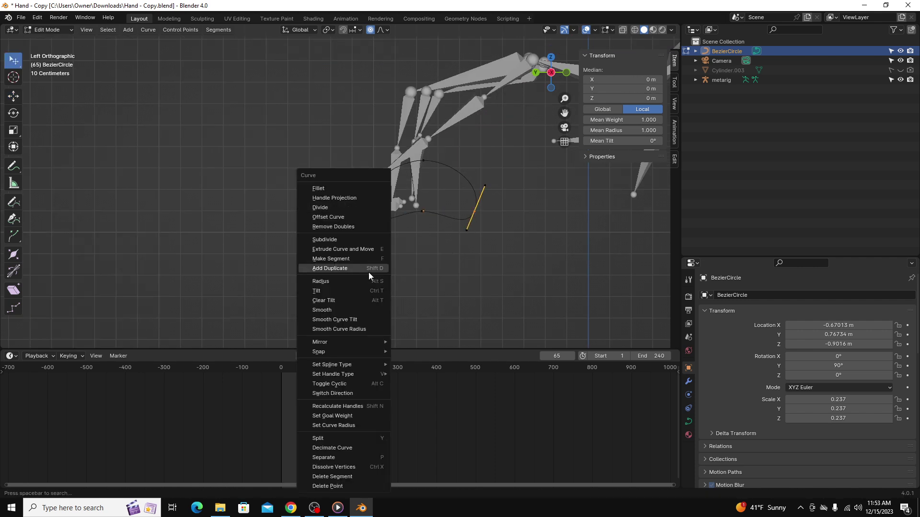
mouse_move(347, 374)
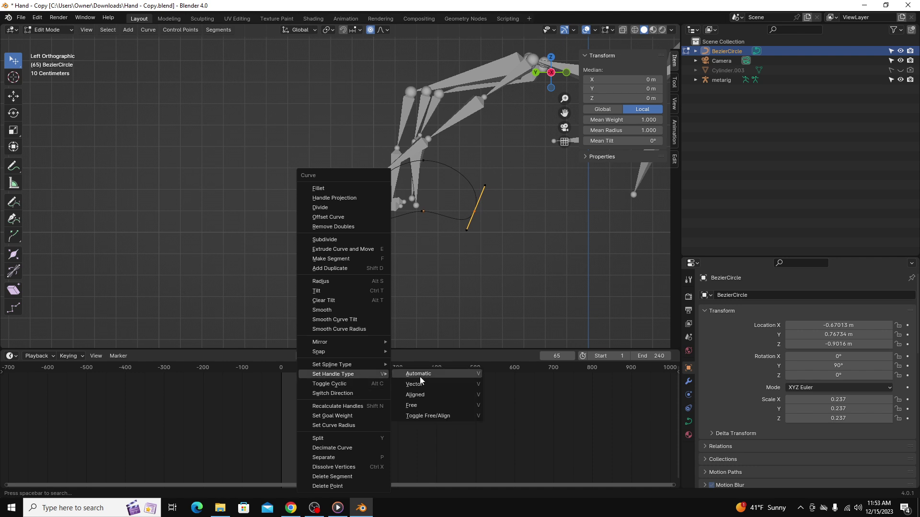
click(431, 406)
click(380, 228)
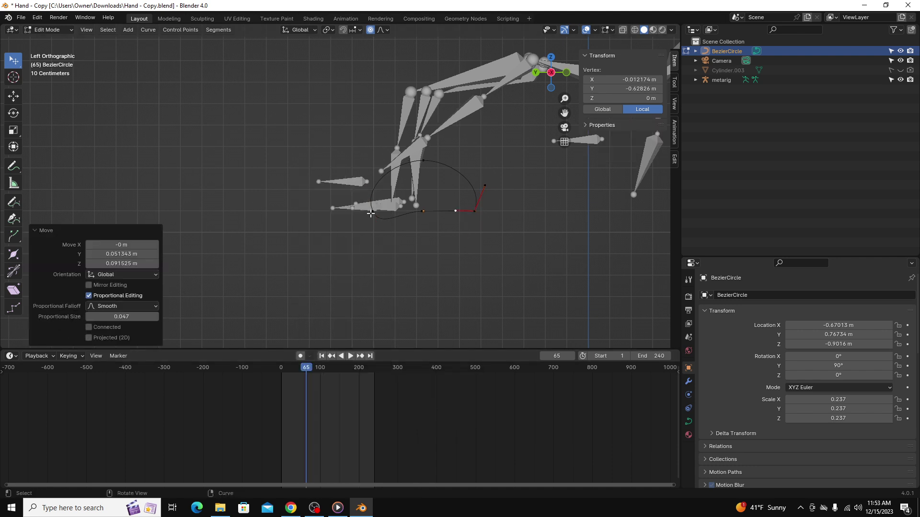
key(g)
click(367, 250)
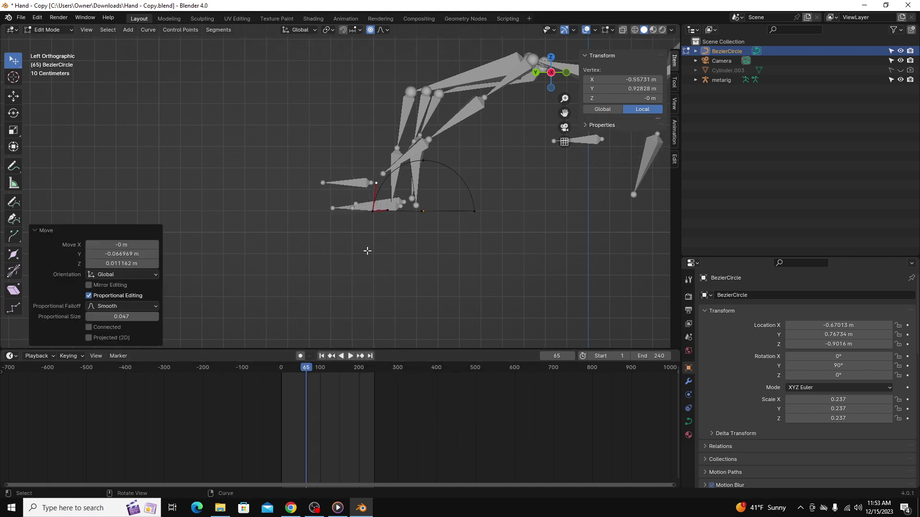
Return the metarig to Pose Mode, set the Follow Path offset to -361.2 and move the control bone onto the curve by about -0.022 m in Y.
click(32, 30)
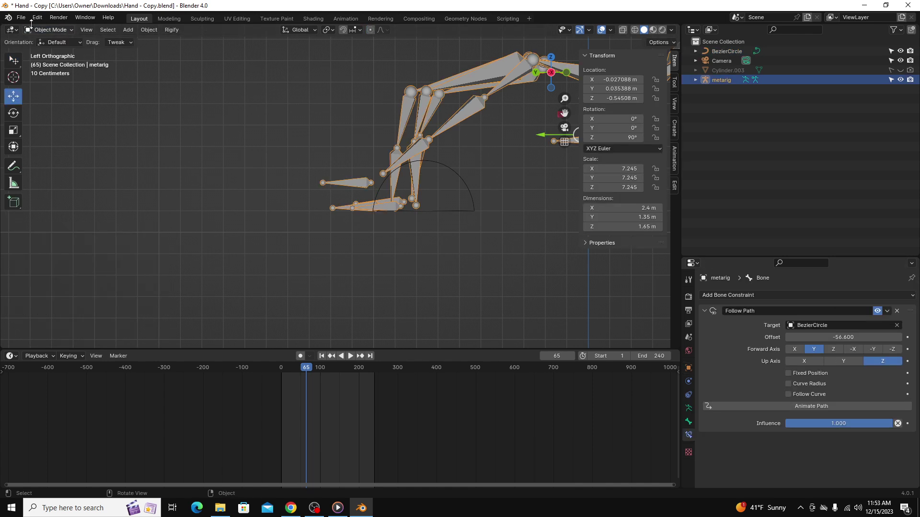
click(39, 30)
click(48, 57)
drag(843, 337, 743, 338)
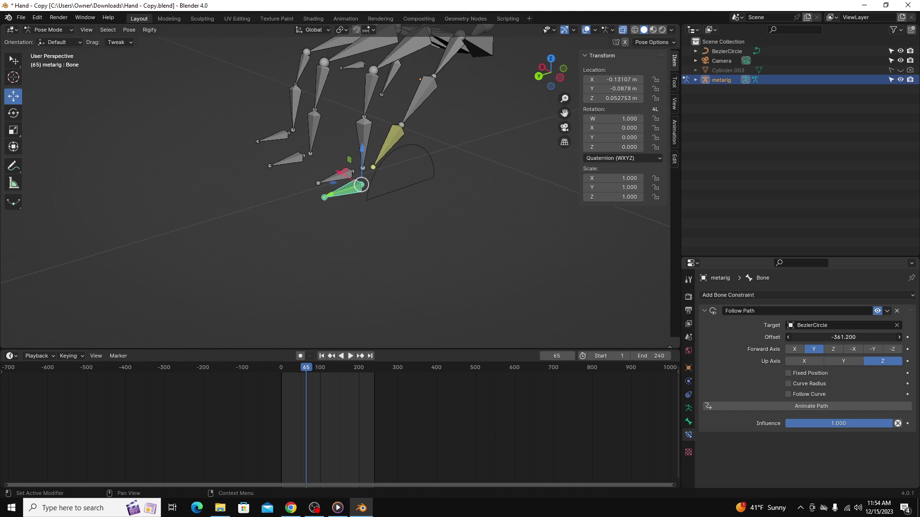
middle_drag(379, 161, 355, 148)
drag(338, 206, 361, 206)
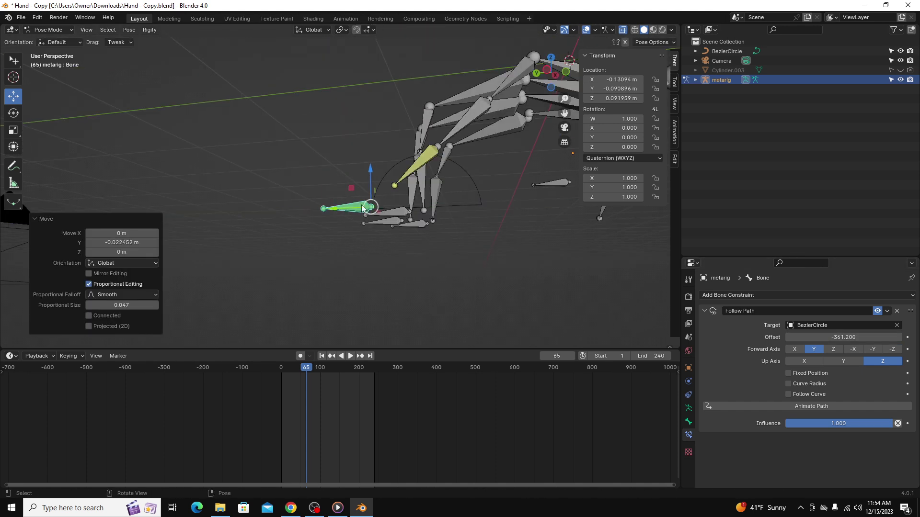
Run the control bone along the half circle by varying the Follow Path offset, ending at 38.9.
middle_drag(449, 188, 447, 192)
drag(844, 338, 671, 337)
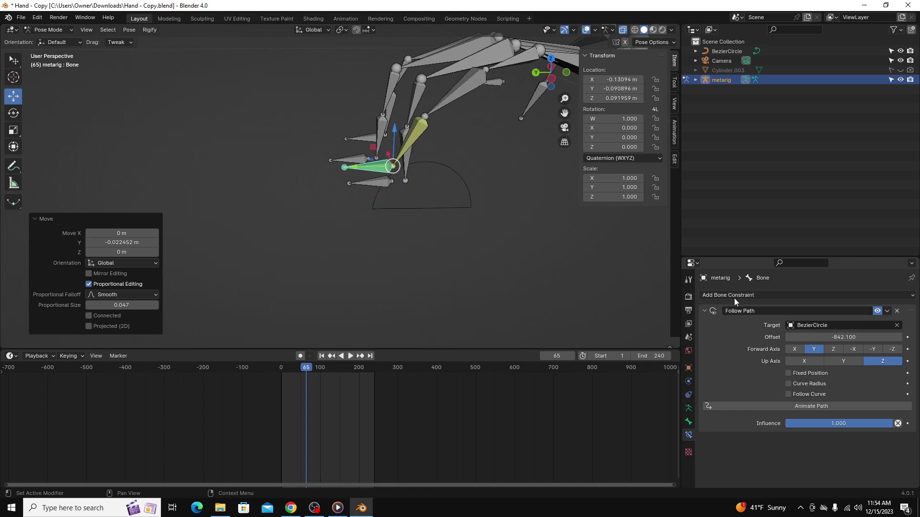
middle_drag(446, 202, 397, 141)
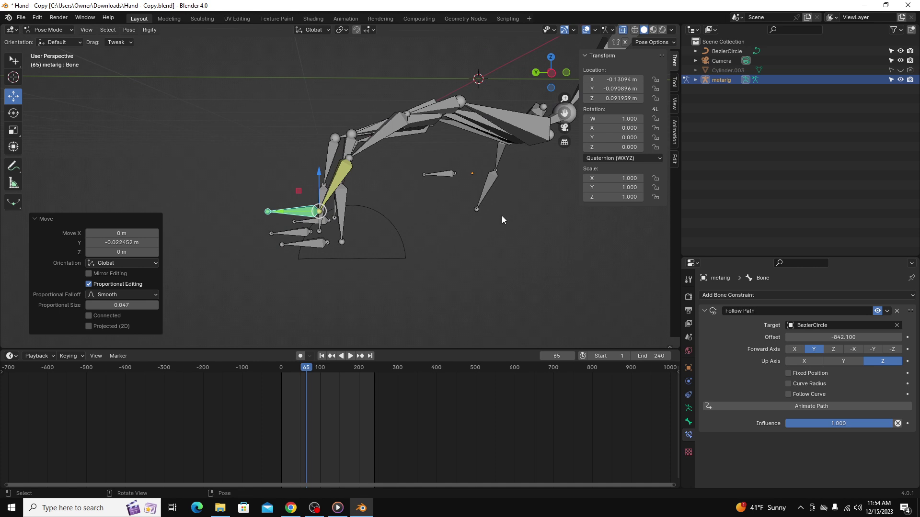
drag(841, 337, 918, 338)
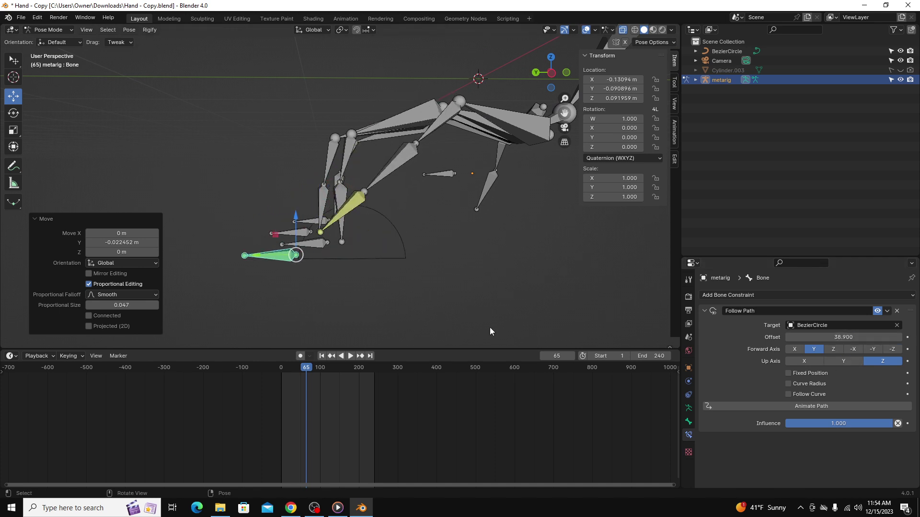
Select the half-circle curve in Object Mode and shift it along Y towards the wrist, under the pinky.
key(ctrl+Tab)
click(395, 255)
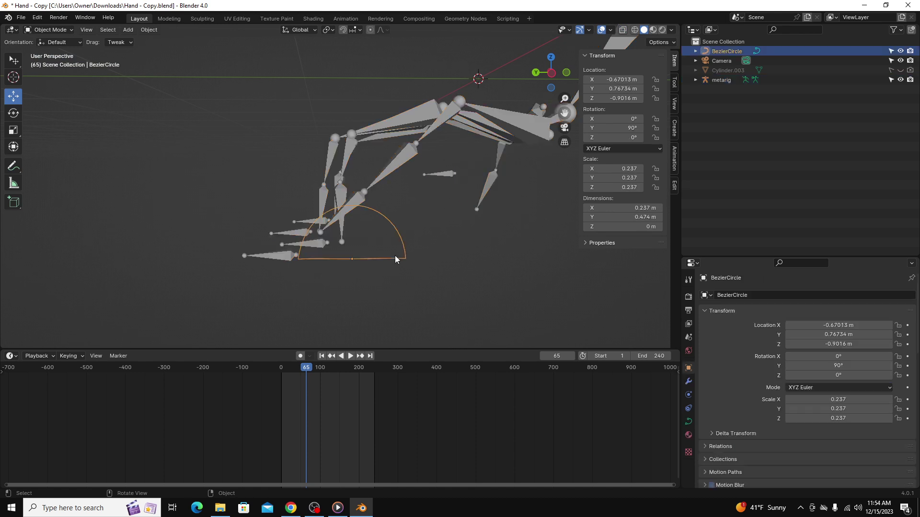
drag(319, 260, 378, 272)
Put the metarig back in Pose Mode and keyframe the control bone's Follow Path offset at 0 on frame 0.
click(343, 255)
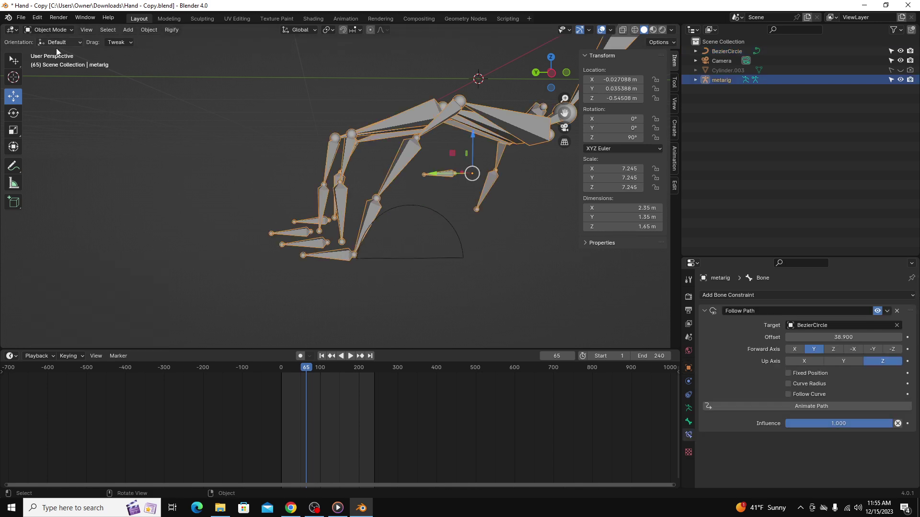
click(48, 62)
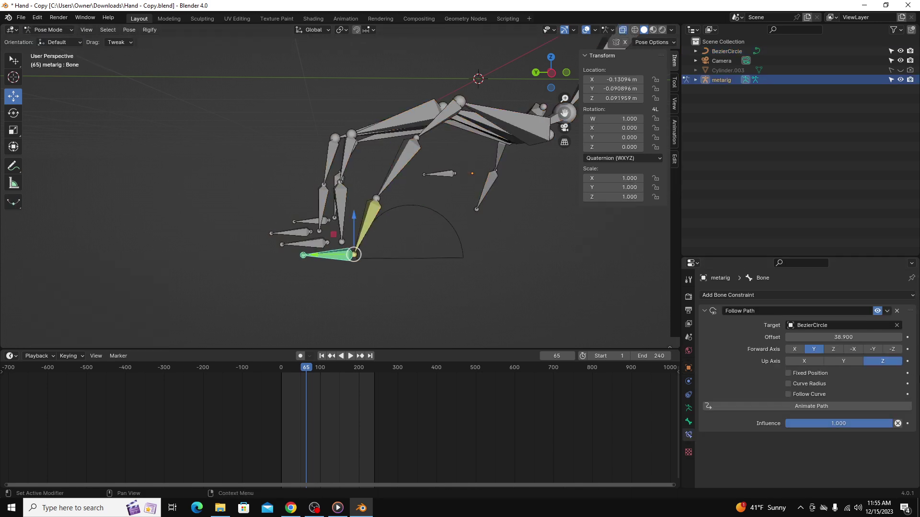
drag(855, 338, 875, 346)
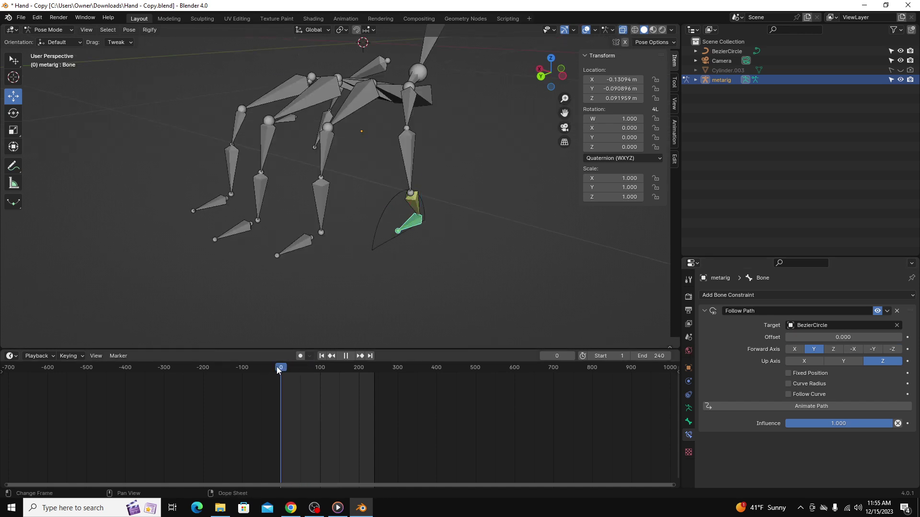
drag(277, 367, 275, 366)
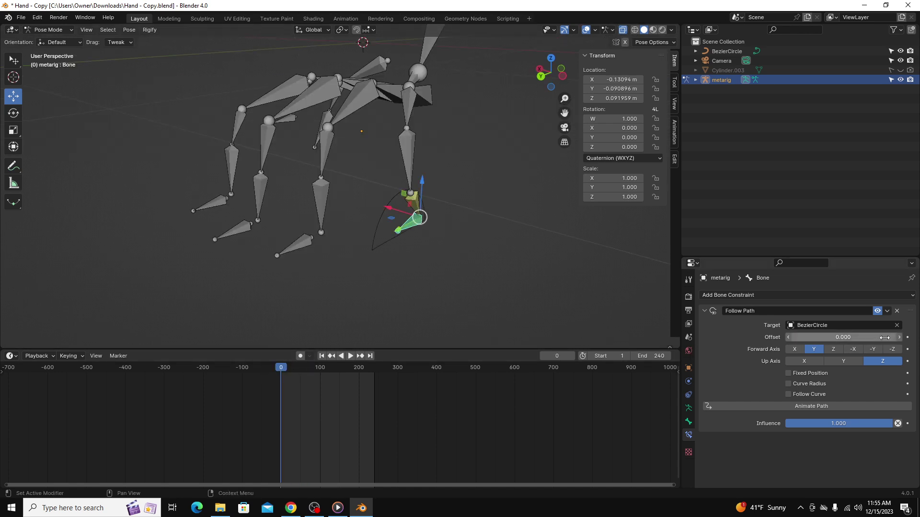
click(909, 338)
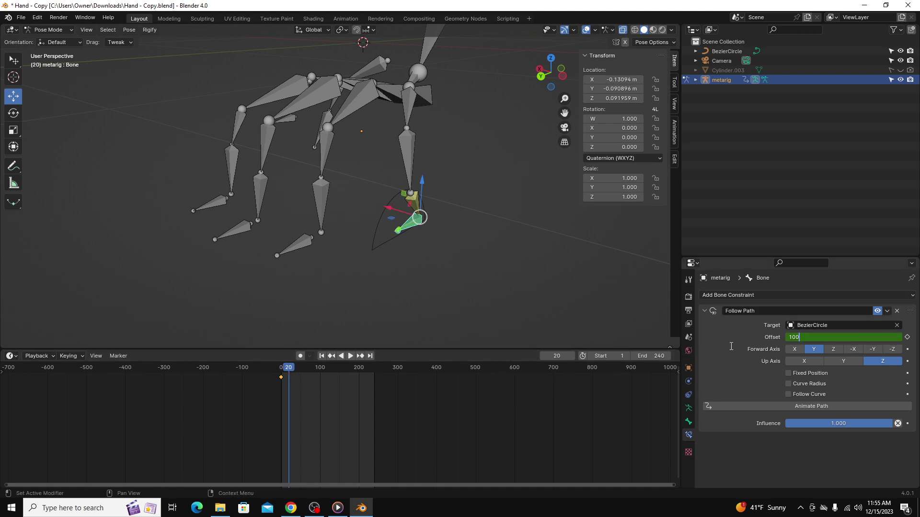
Keyframe the Follow Path offset at 100 on frame 20.
middle_drag(521, 237, 378, 232)
click(281, 369)
key(ctrl+z)
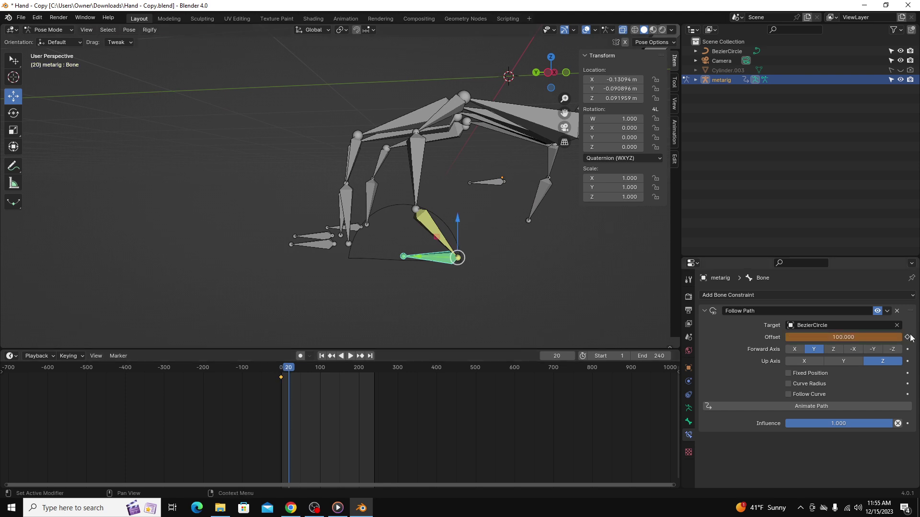
click(909, 338)
Play the animation, change the offset key on frame 20 to a negative value and replay from frame 0.
key(space)
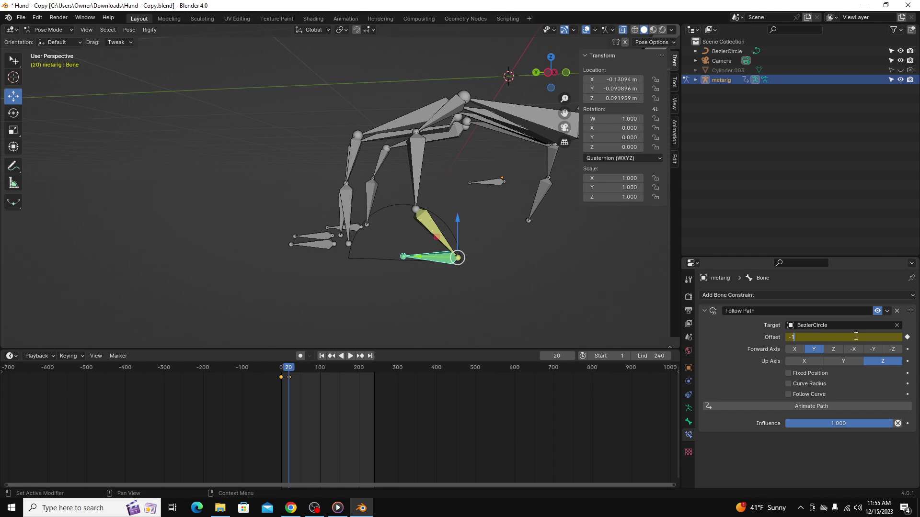
click(248, 371)
key(space)
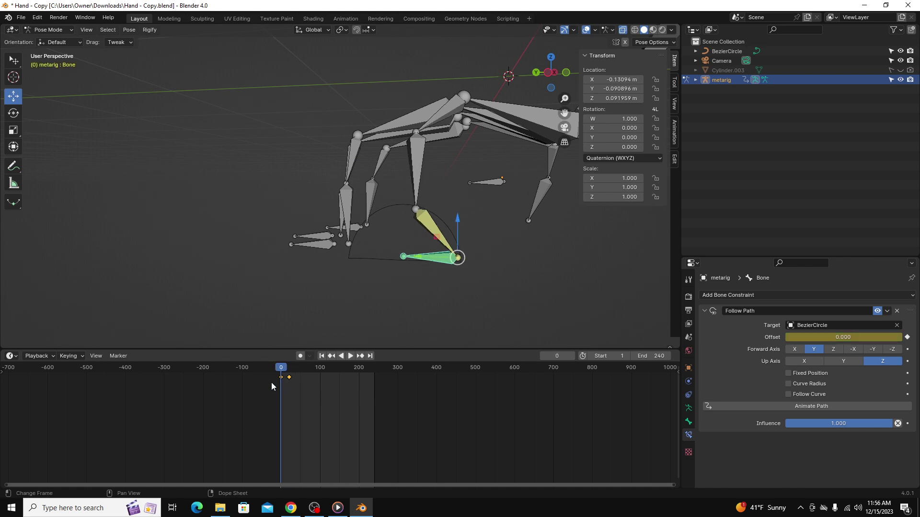
Switch the timeline to the Graph Editor and add a Cycles modifier to the bone's Follow Path offset curve.
click(10, 356)
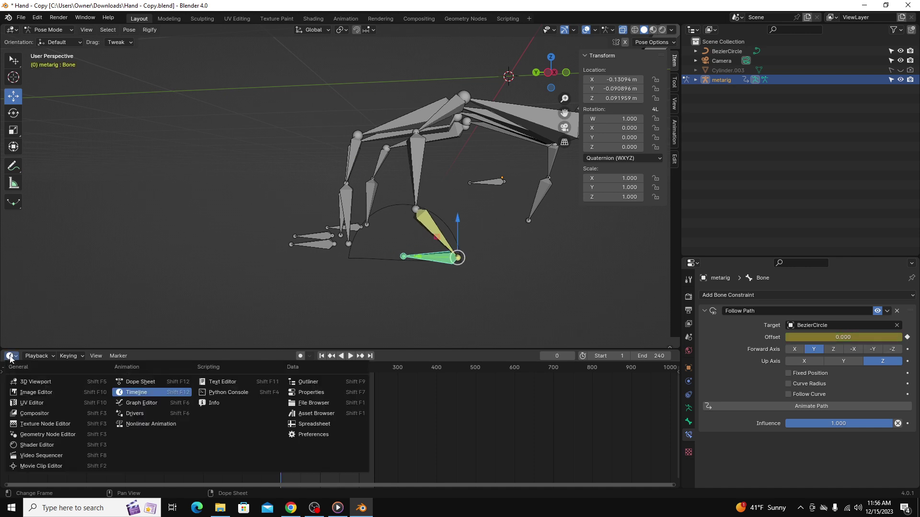
click(153, 405)
click(675, 410)
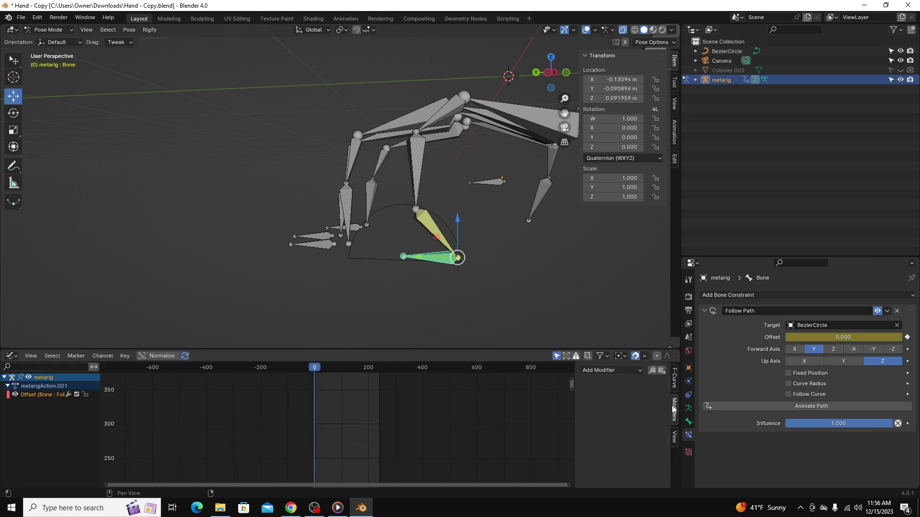
click(627, 370)
click(617, 412)
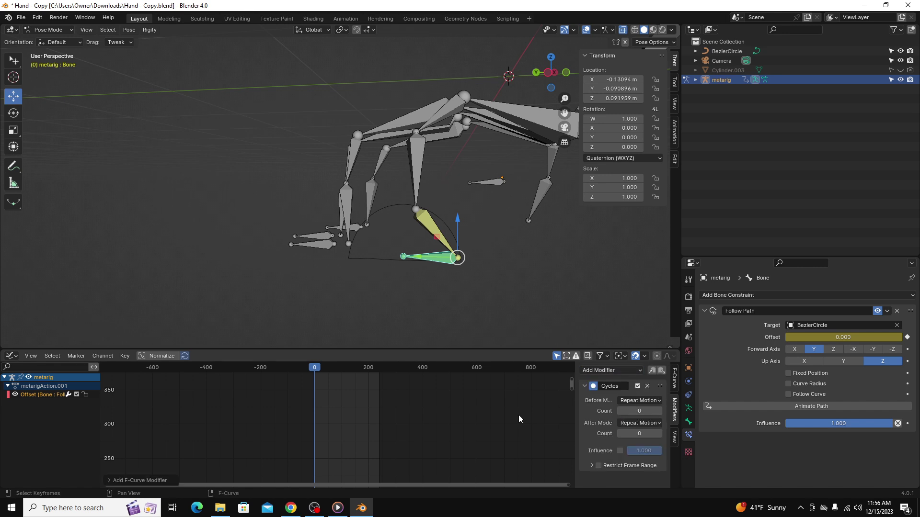
scroll(350, 407, down, 2)
scroll(350, 407, down, 5)
middle_drag(350, 407, 402, 472)
scroll(370, 405, up, 5)
scroll(378, 432, up, 4)
scroll(412, 422, up, 9)
scroll(412, 421, down, 5)
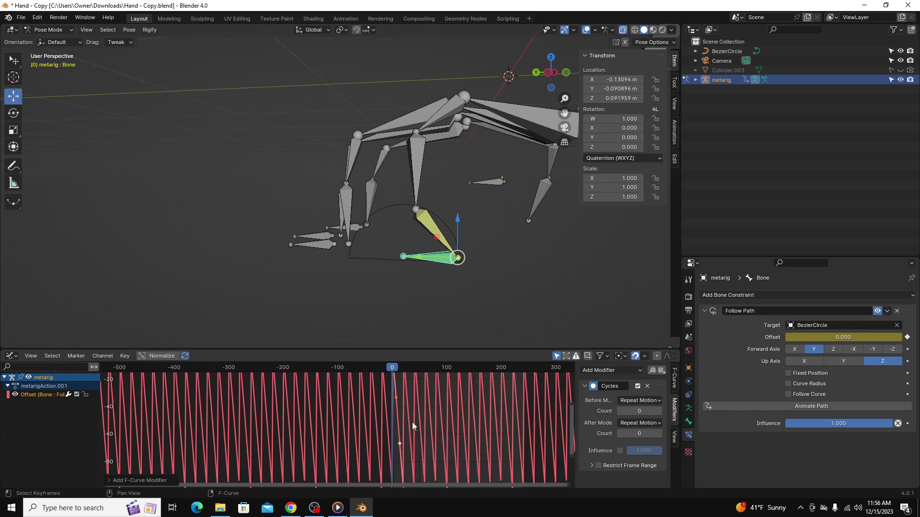
Play the animation and watch the looping pinky motion from another angle.
key(space)
middle_drag(445, 306, 350, 231)
key(Escape)
Put the metarig in Object Mode and select the half-circle curve under the pinky.
click(364, 208)
click(48, 29)
click(51, 41)
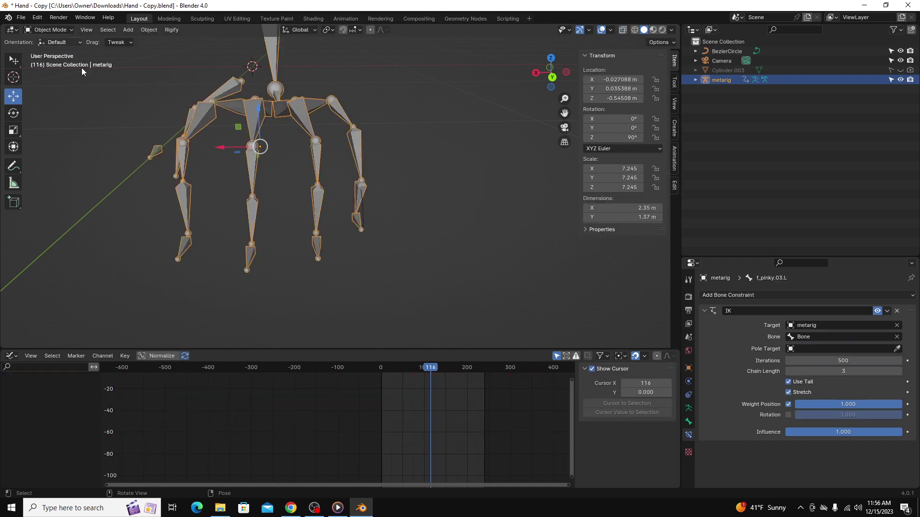
click(381, 225)
click(363, 210)
Try rotating the half-circle curve 76.4° about global Z, preview the walk and undo the rotation.
middle_drag(362, 213, 335, 211)
click(13, 113)
drag(383, 259, 411, 277)
key(space)
middle_drag(426, 275, 376, 260)
scroll(398, 221, up, 2)
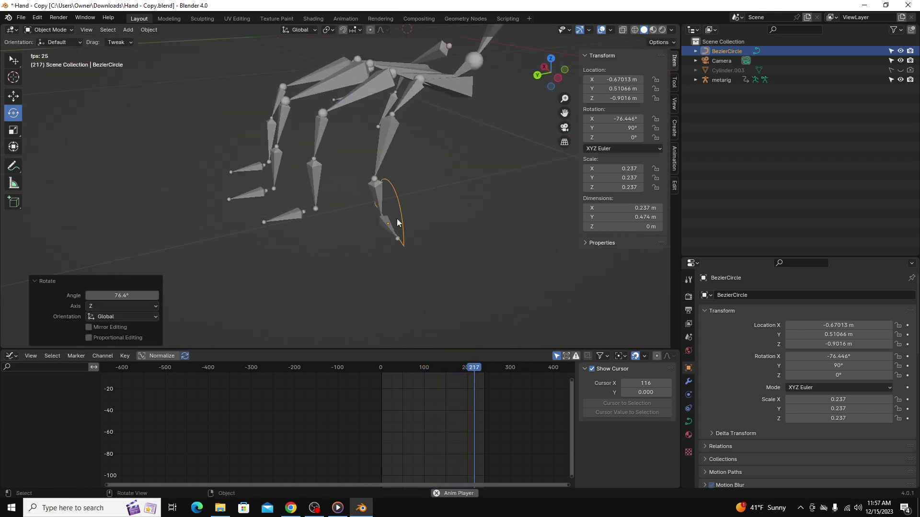
key(Escape)
key(ctrl+z)
Add a sphere empty with a 1 m radius at the world origin.
middle_drag(390, 218, 459, 242)
click(436, 186)
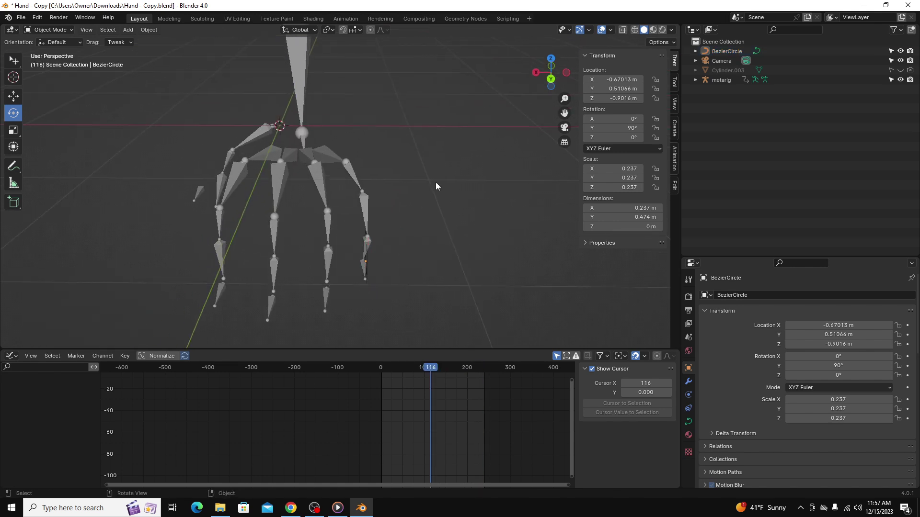
key(shift+a)
mouse_move(383, 248)
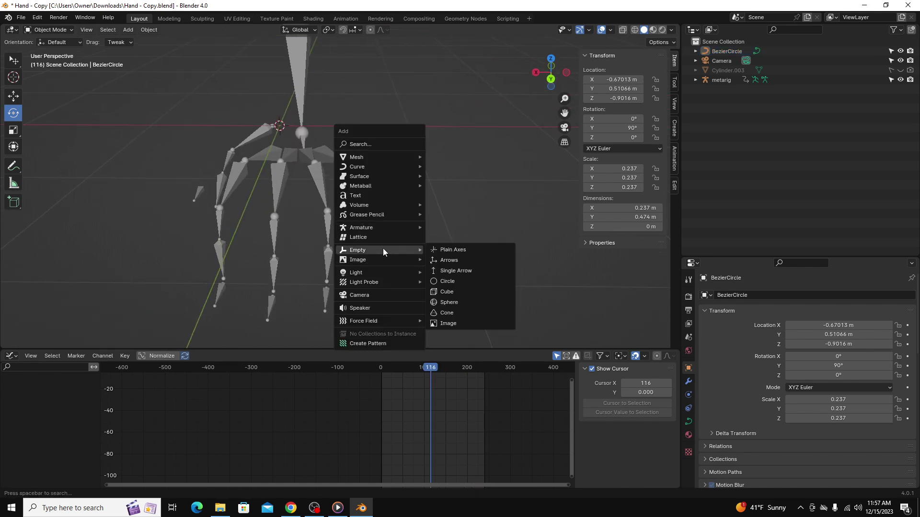
click(454, 306)
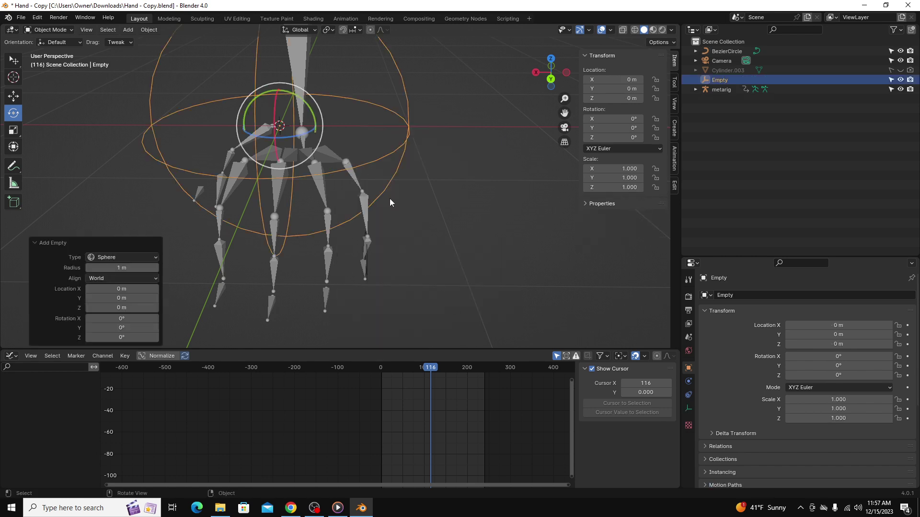
Select the half-circle curve under the pinky.
middle_drag(390, 198, 404, 264)
click(404, 263)
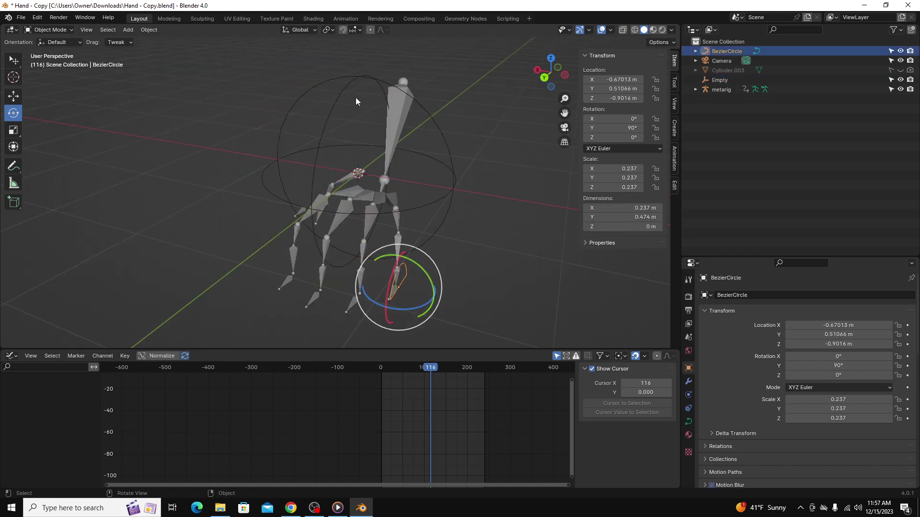
middle_drag(356, 99, 475, 171)
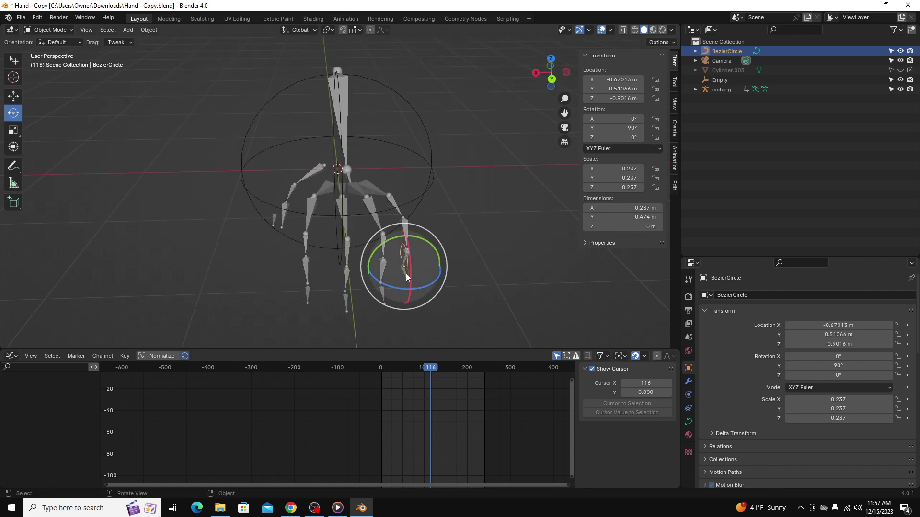
Try rotating the sphere empty about Z to test how the curve follows, and undo it.
click(432, 199)
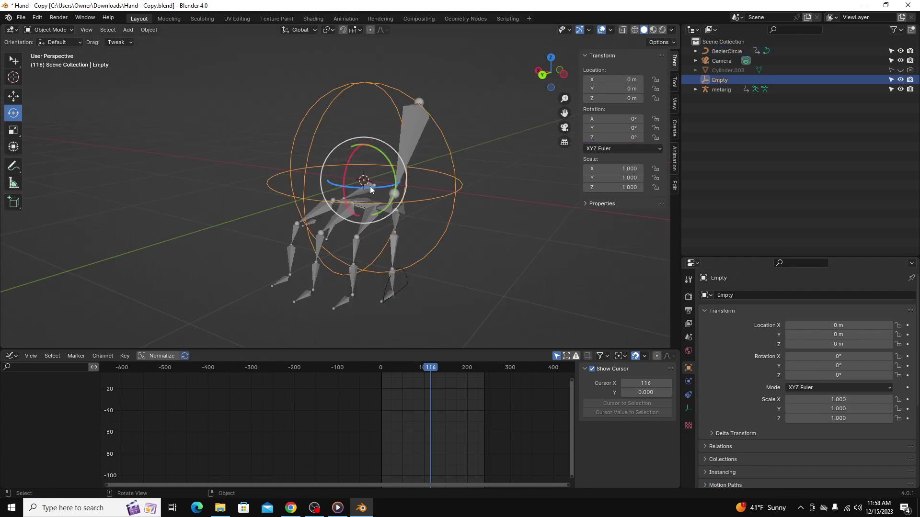
drag(370, 187, 472, 190)
key(ctrl+z)
middle_drag(452, 272, 451, 247)
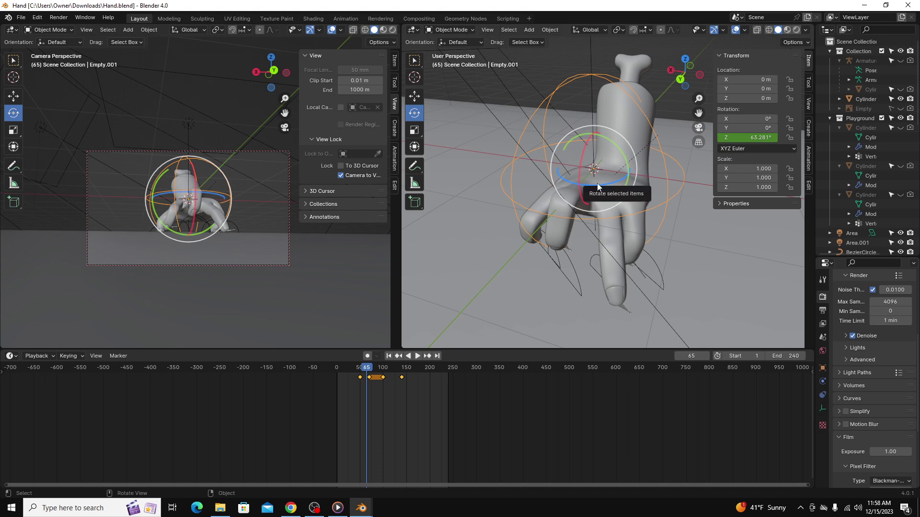
Try rotating the control empty about Z in the finished Hand file and return to the Hand - Copy file.
mouse_move(598, 186)
mouse_down()
mouse_move(615, 175)
mouse_move(602, 182)
mouse_up()
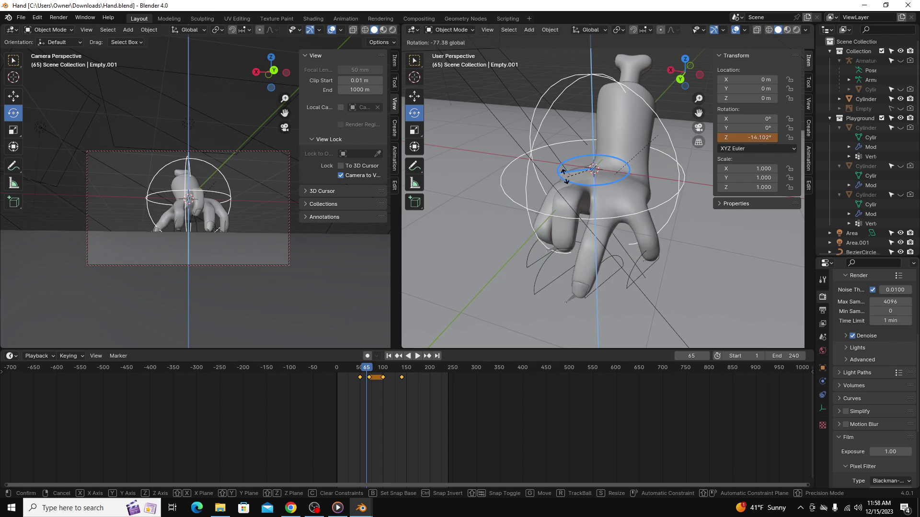
mouse_move(361, 507)
click(318, 470)
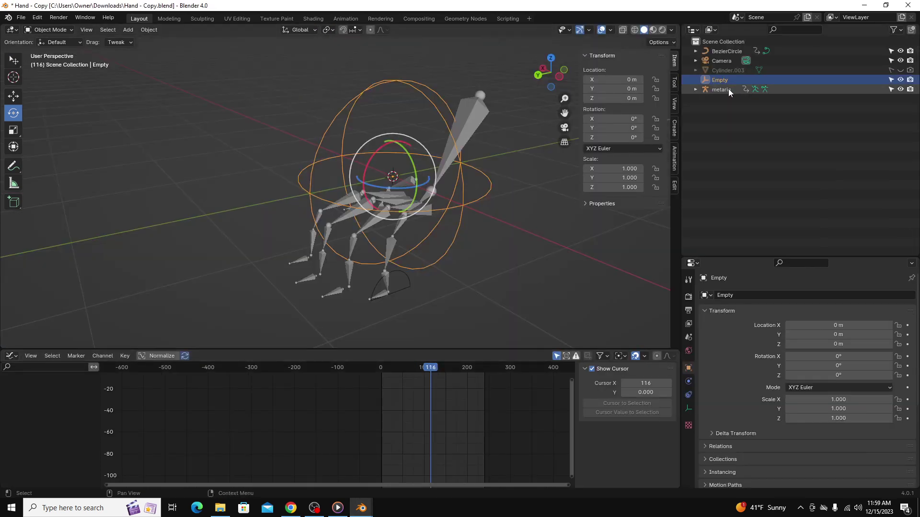
Unhide the hand mesh Cylinder.003 over the metarig.
click(901, 70)
middle_drag(575, 250, 552, 267)
scroll(341, 296, up, 3)
shift+middle_drag(362, 304, 437, 227)
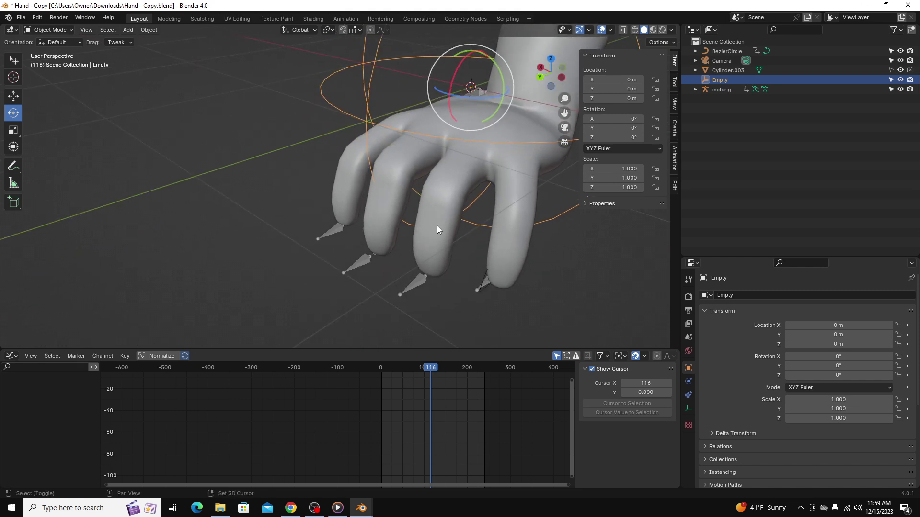
click(420, 284)
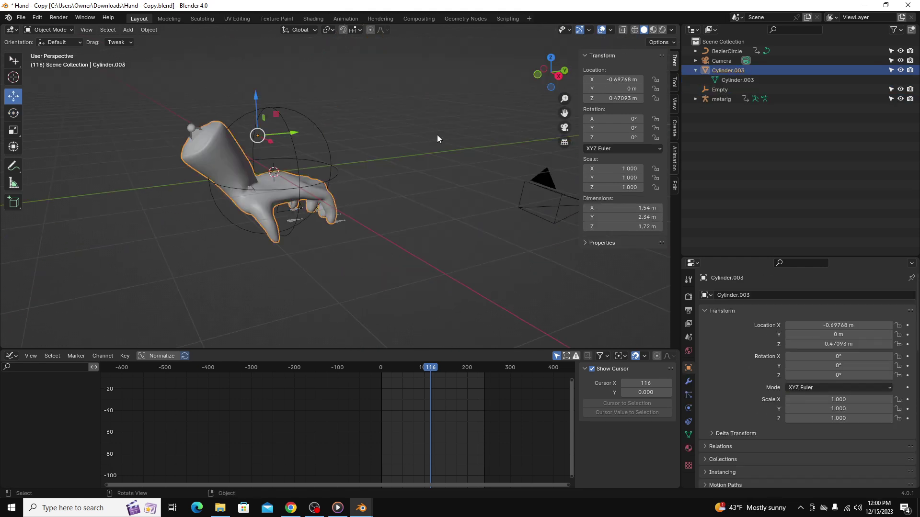
Add the metarig to the hand mesh selection and parent the mesh to it with automatic weights.
middle_drag(436, 139, 334, 192)
scroll(318, 186, up, 3)
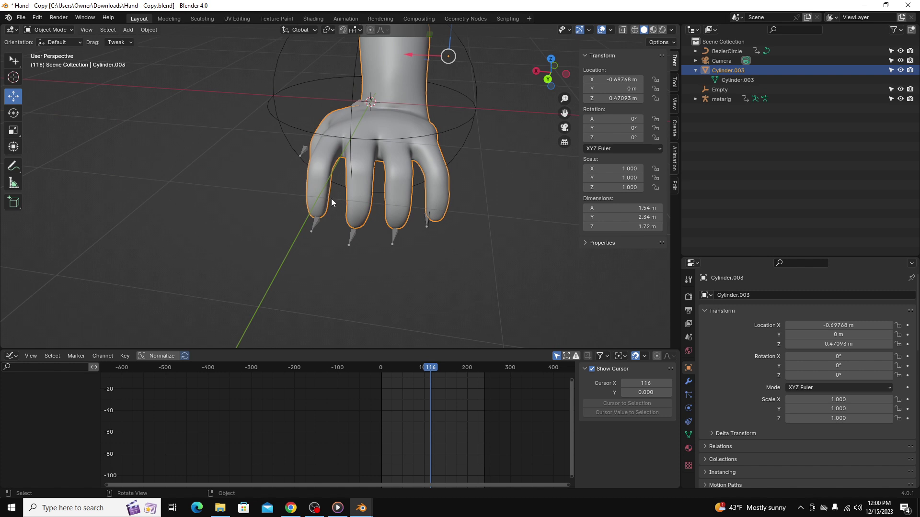
click(352, 235)
mouse_move(452, 199)
middle_down()
mouse_move(394, 168)
mouse_move(447, 211)
mouse_move(537, 217)
mouse_move(443, 206)
middle_up()
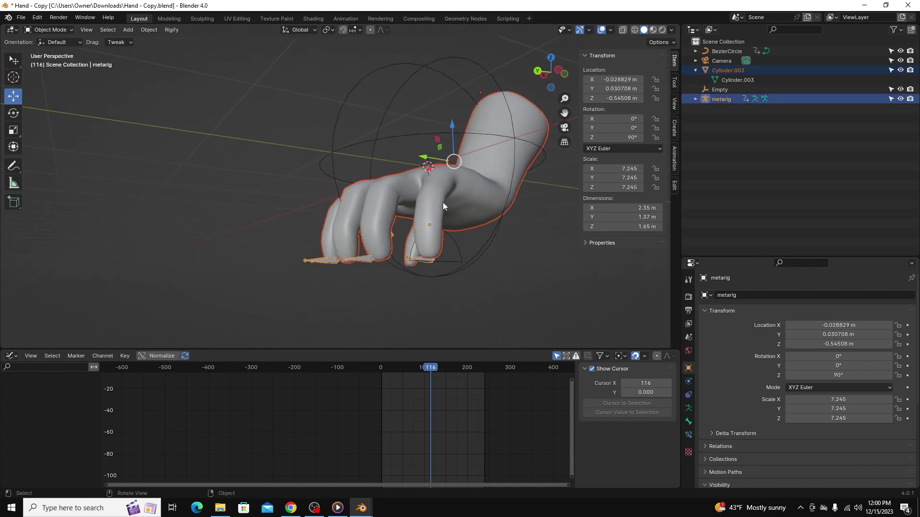
key(ctrl+p)
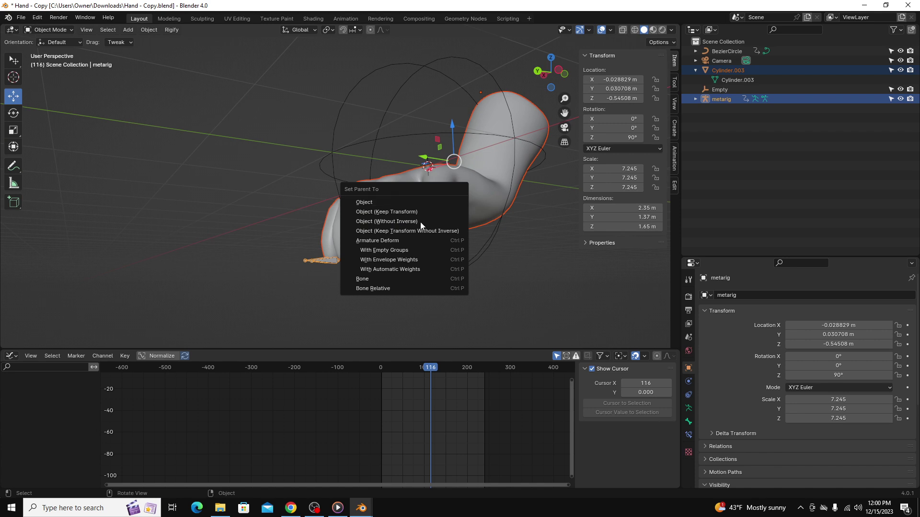
click(391, 269)
Move the playhead back to frame 58 and play the animation to check the mesh deformation at the pinky.
middle_drag(420, 266, 391, 272)
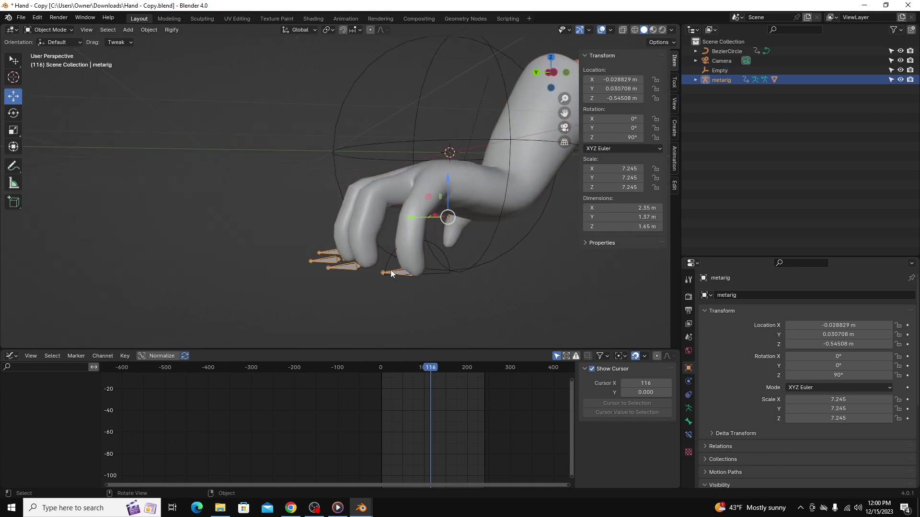
drag(428, 362, 406, 376)
key(space)
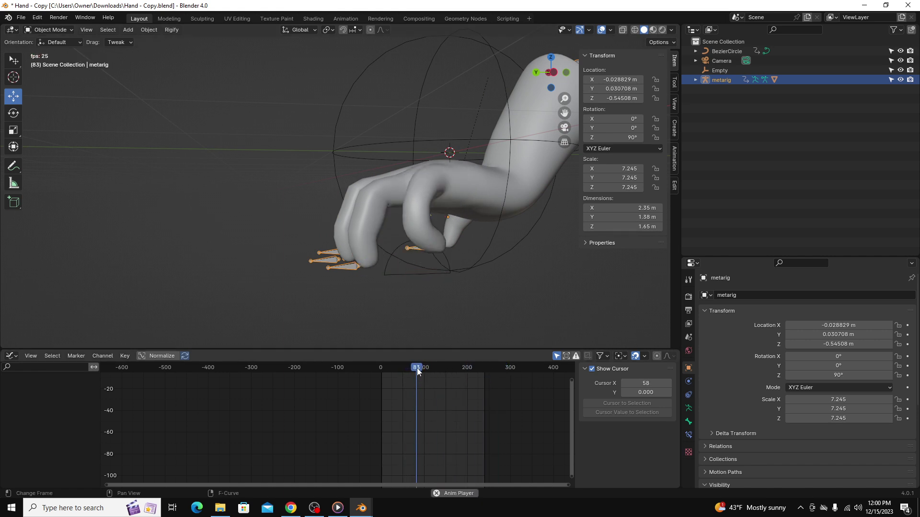
mouse_move(431, 273)
middle_down()
mouse_move(438, 261)
mouse_move(447, 290)
mouse_move(515, 273)
mouse_move(446, 265)
middle_up()
key(space)
Switch to the finished Hand file and examine its hand mesh and fingertip paths from several angles.
mouse_move(361, 506)
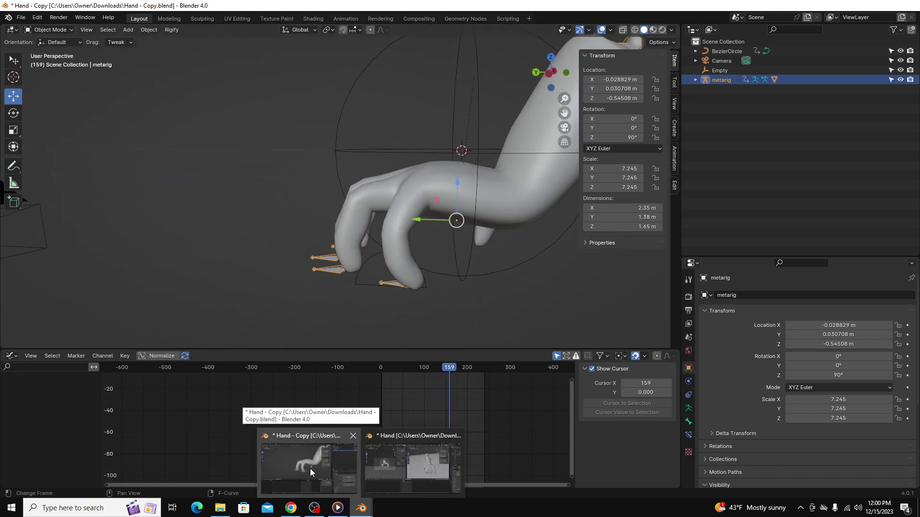
click(397, 469)
middle_drag(502, 296, 567, 285)
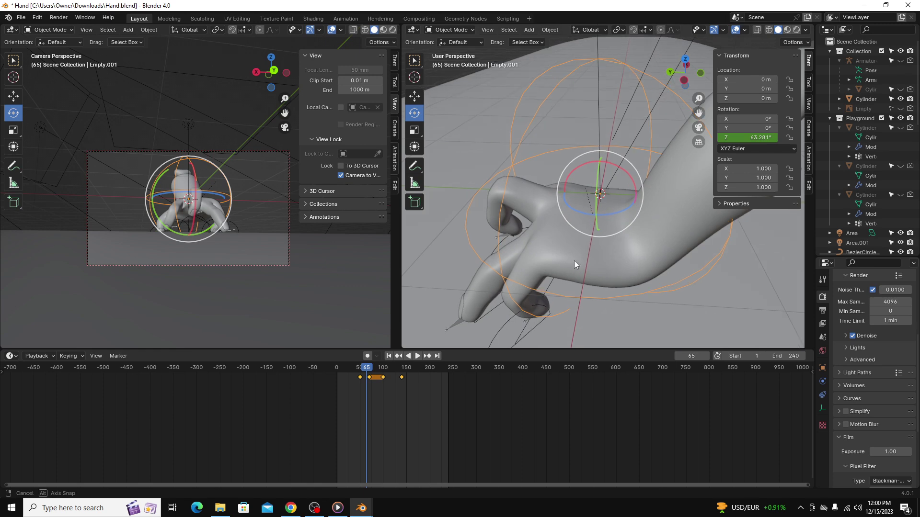
mouse_move(574, 261)
middle_down()
mouse_move(652, 263)
mouse_move(584, 263)
middle_up()
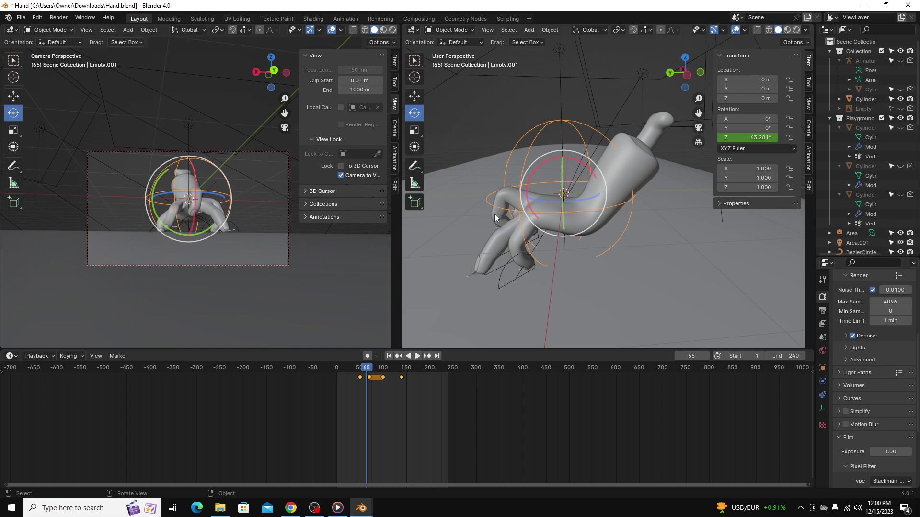
middle_drag(495, 217, 615, 228)
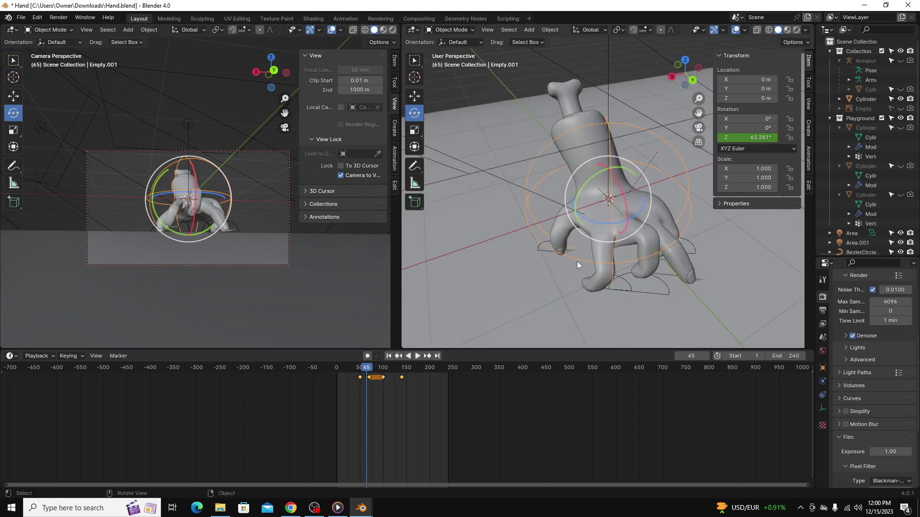
scroll(594, 255, up, 5)
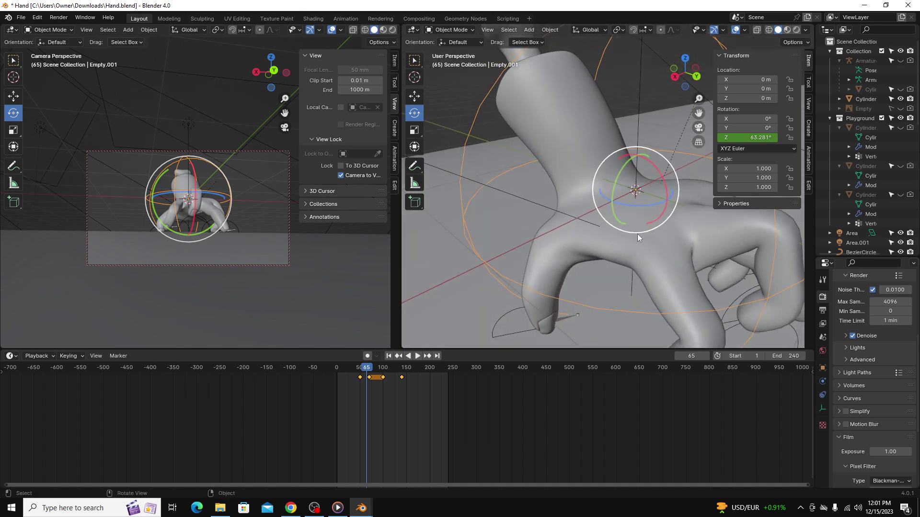
scroll(636, 235, down, 3)
Rotate the control empty -56.8° about global Z and inspect the hand in rendered viewport shading.
drag(632, 210, 606, 231)
middle_drag(619, 245, 574, 234)
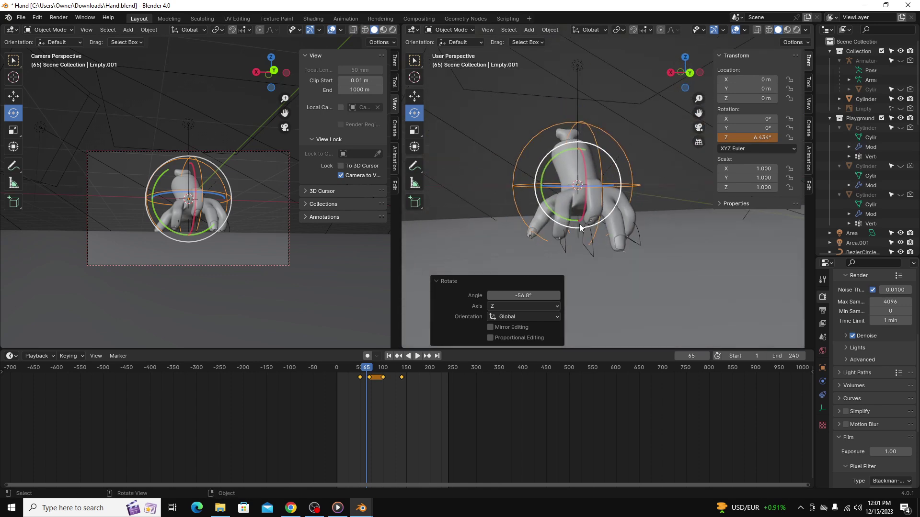
scroll(580, 228, up, 2)
scroll(617, 160, down, 7)
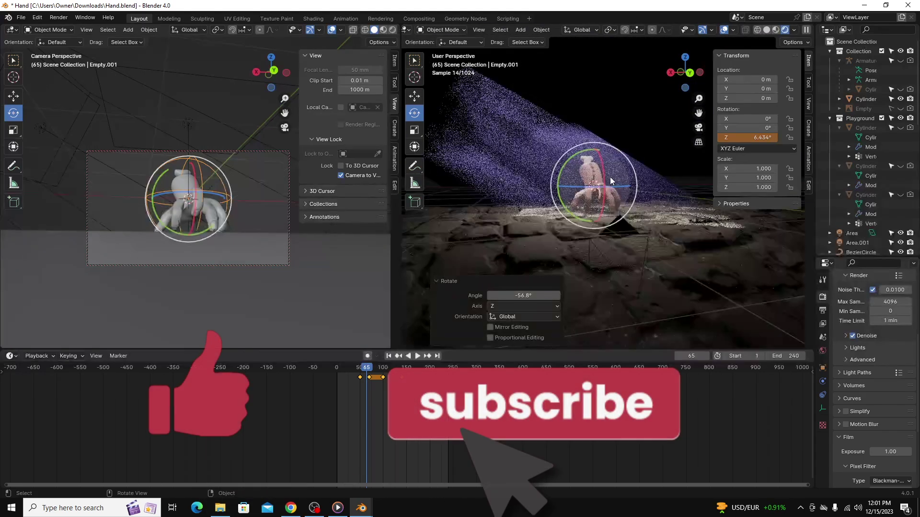
scroll(623, 178, up, 5)
mouse_move(623, 177)
middle_down()
mouse_move(610, 193)
mouse_move(748, 163)
mouse_move(609, 188)
middle_up()
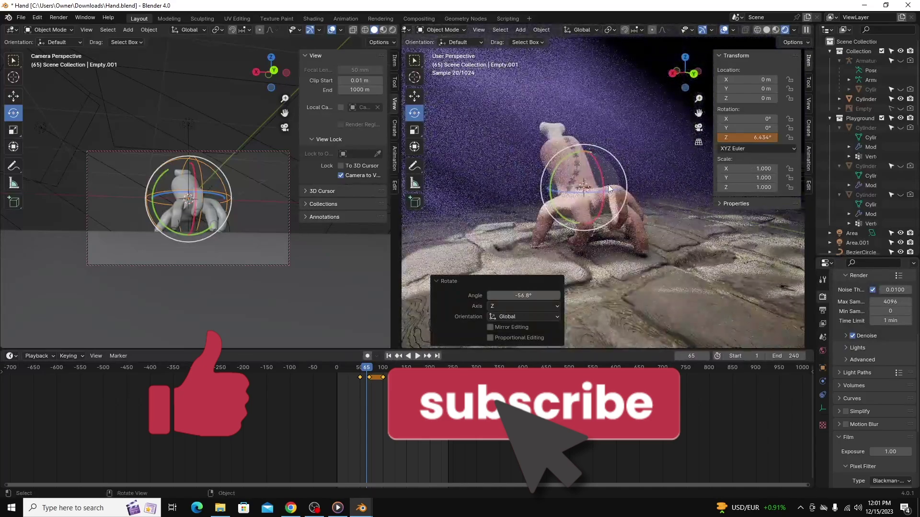